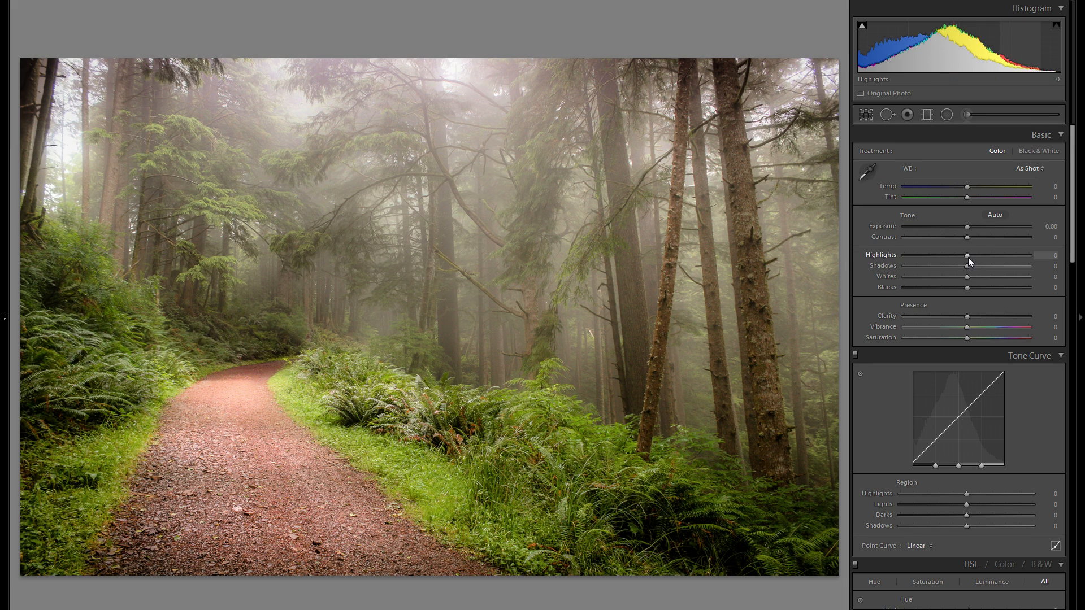
Set Highlights to -100 on the forest path photo and zoom into the image to inspect the effect.
drag(966, 255, 616, 292)
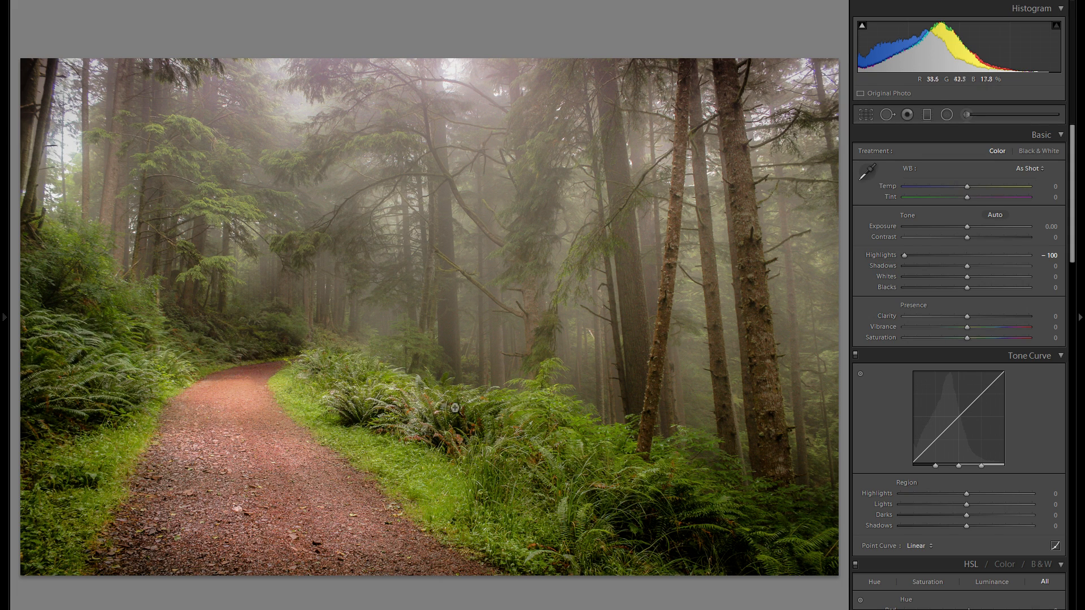
double_click(885, 254)
drag(967, 255, 817, 260)
click(965, 255)
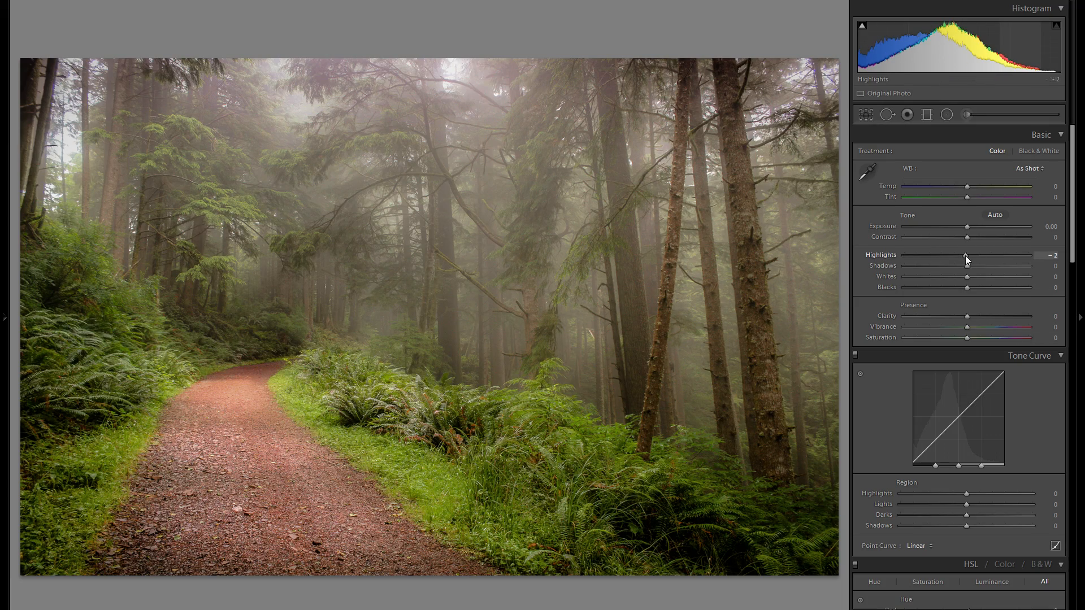
click(238, 395)
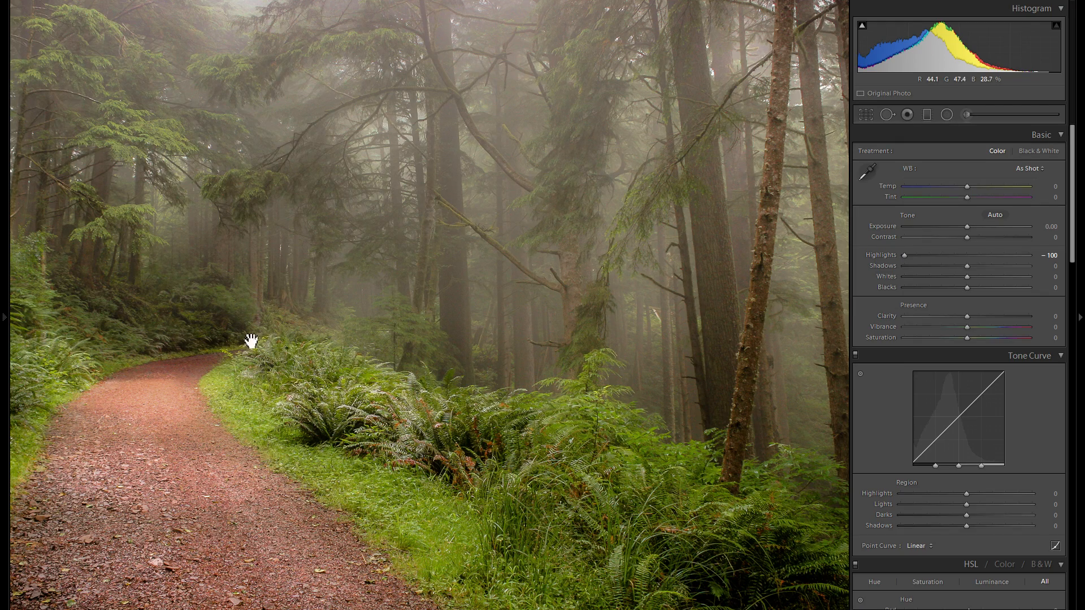
double_click(882, 256)
drag(969, 255, 728, 241)
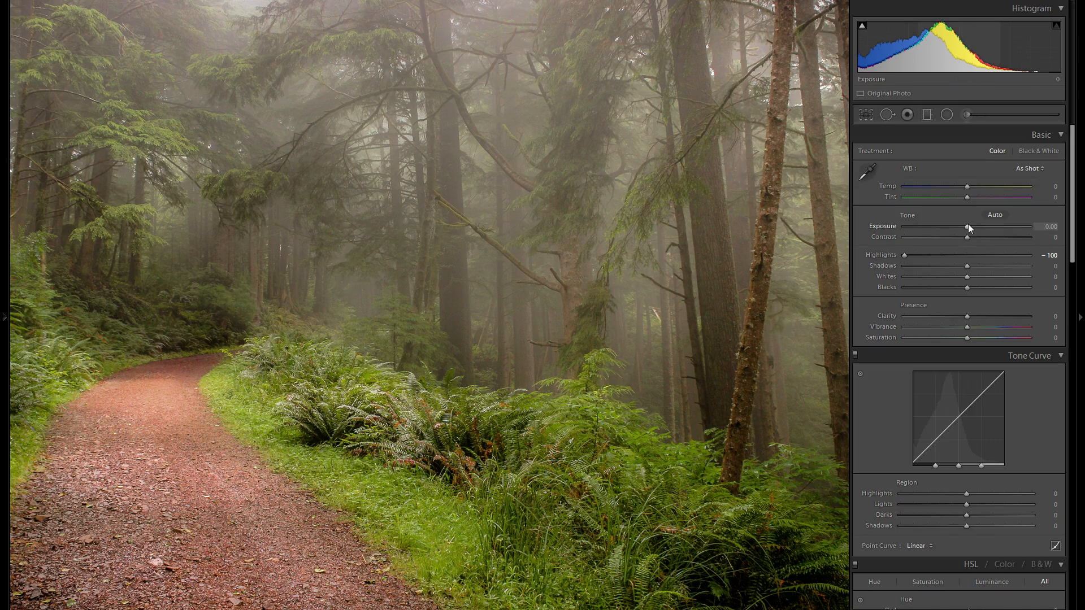
Try lowering Exposure to -0.93, then reset Exposure and return to the full view.
drag(967, 226, 955, 227)
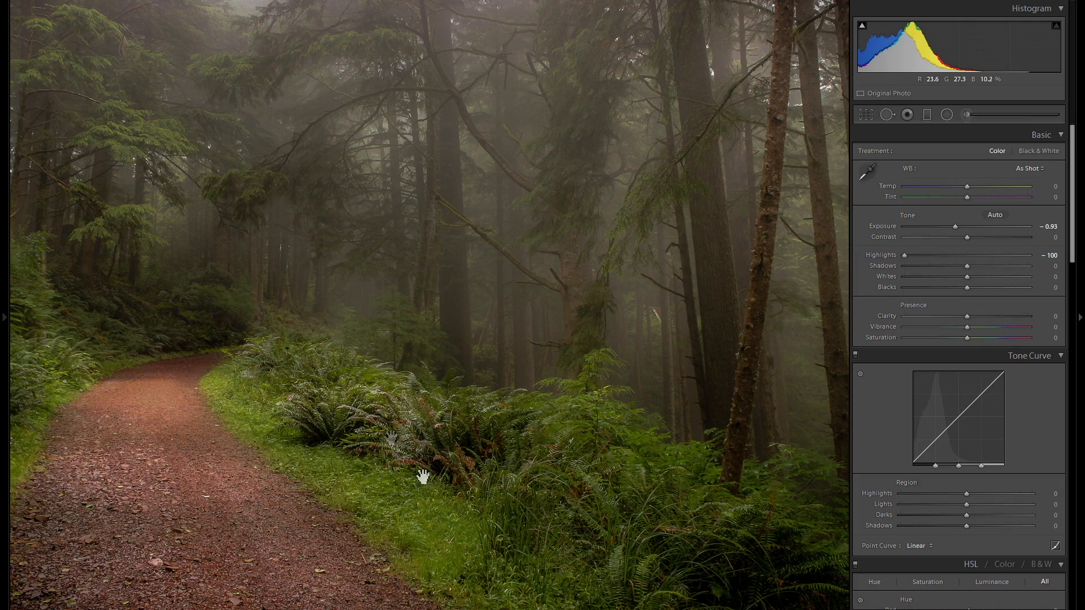
double_click(885, 226)
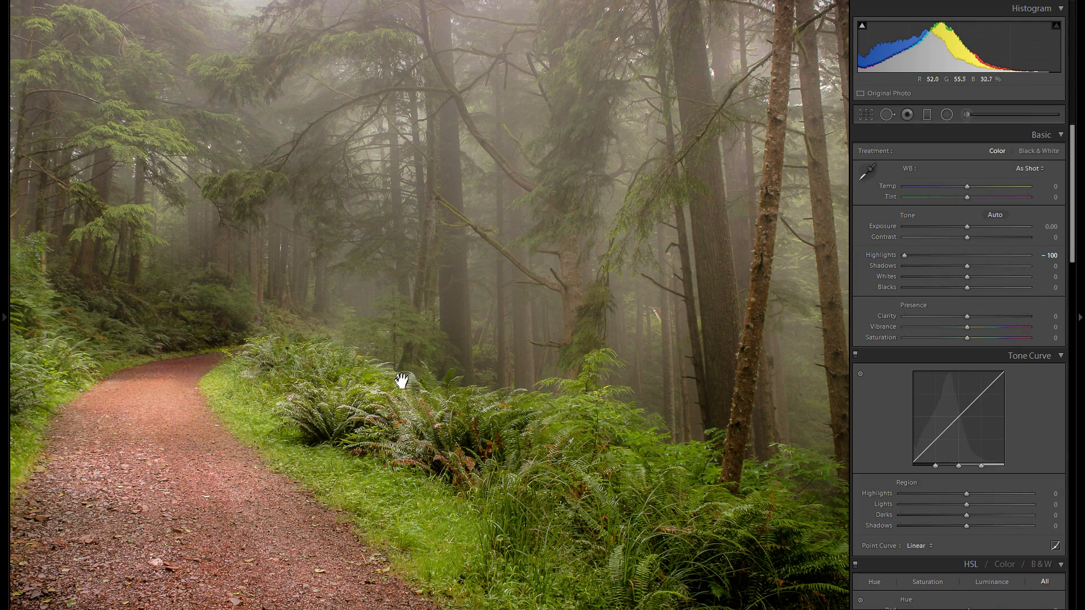
click(402, 403)
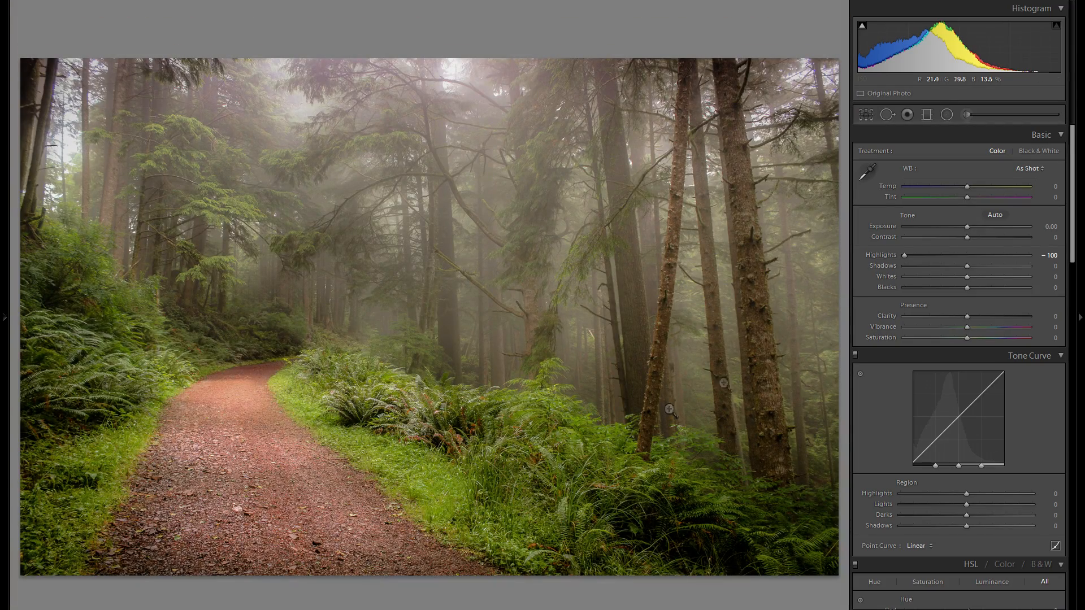
Reapply Highlights at -100 and lower Exposure to -1.29.
double_click(887, 254)
drag(967, 255, 825, 256)
drag(965, 226, 949, 228)
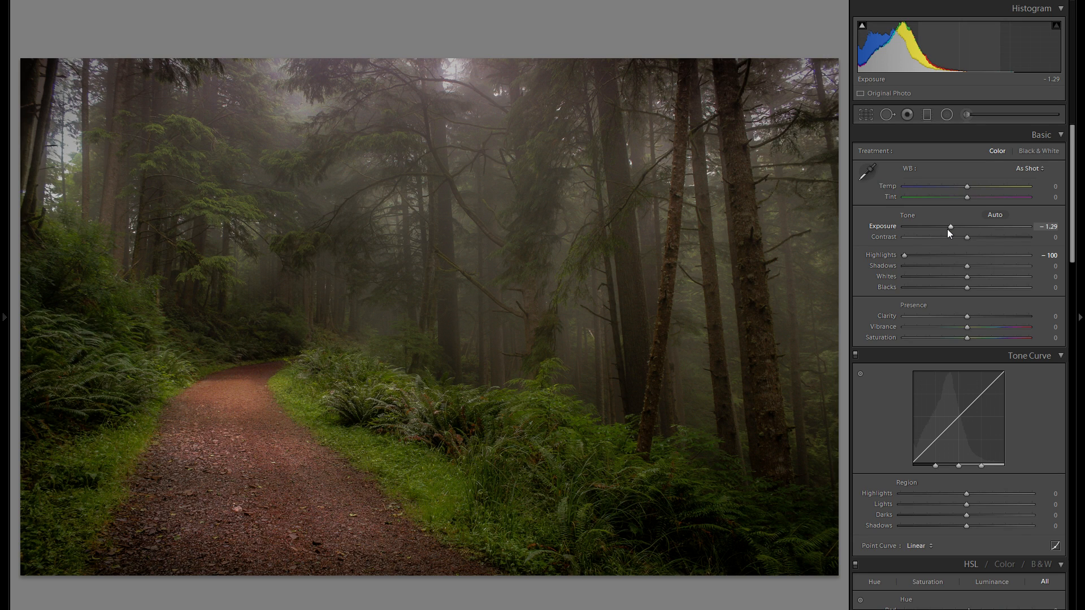
Set Whites to +44, Contrast to +49, Shadows to +38 and Exposure to -1.43.
click(995, 276)
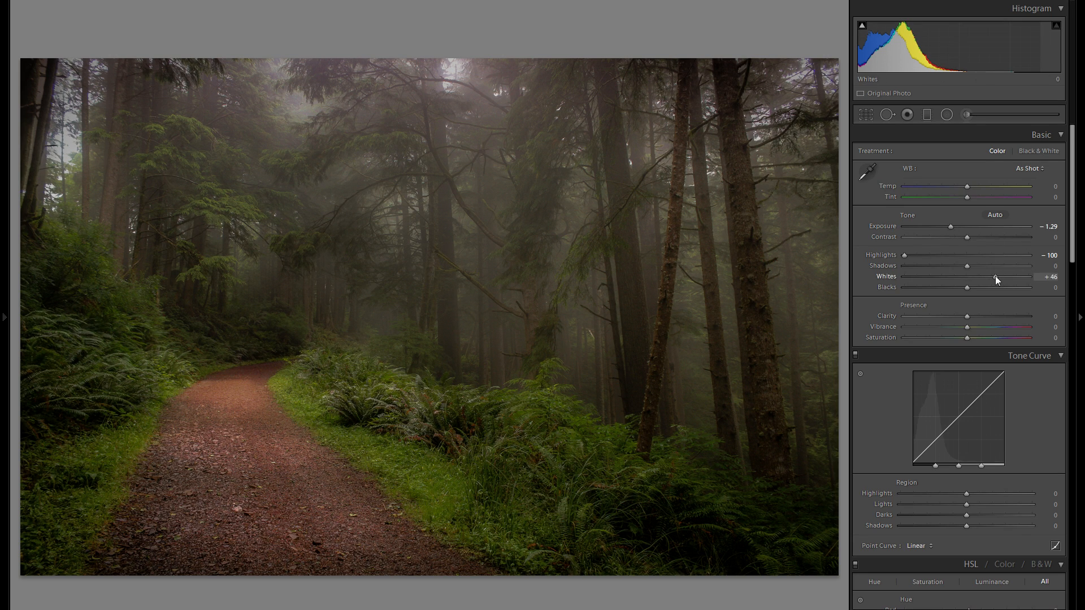
drag(995, 276, 994, 276)
drag(951, 228, 945, 228)
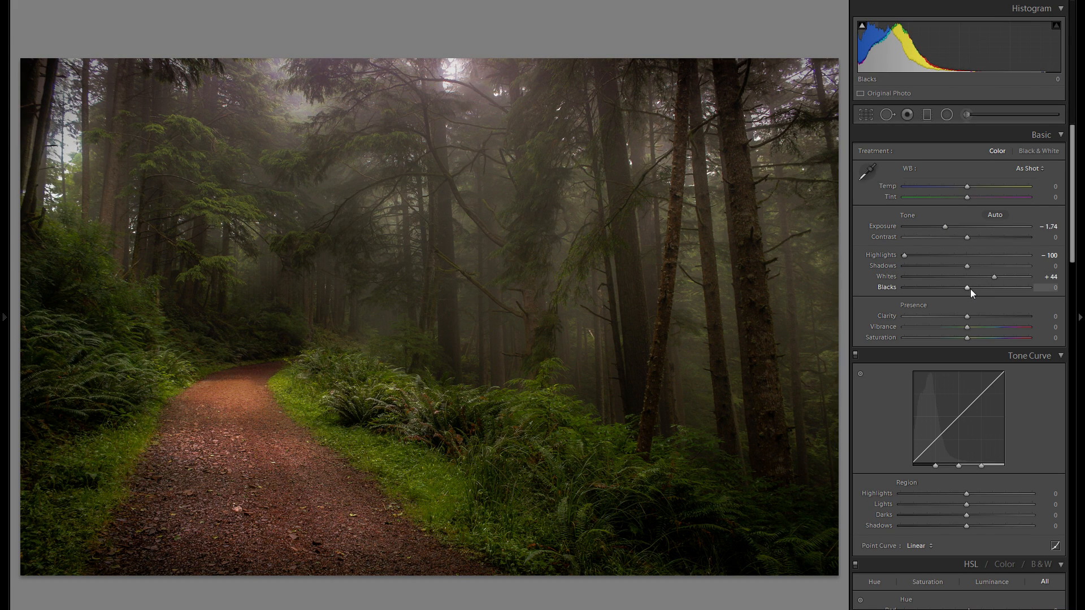
click(998, 237)
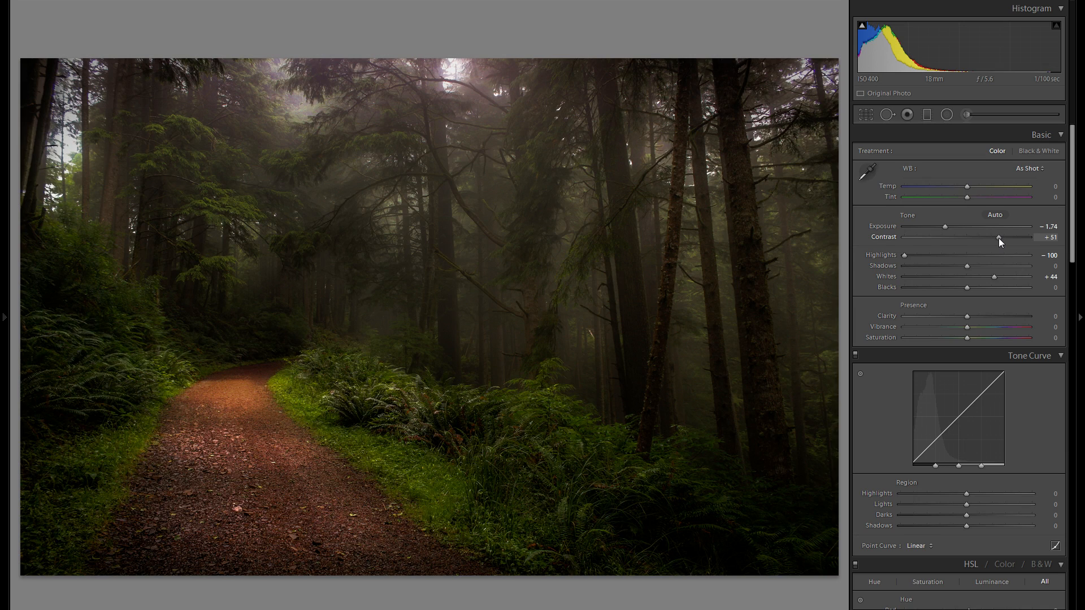
mouse_move(983, 266)
mouse_down()
mouse_move(1004, 268)
mouse_move(991, 267)
mouse_up()
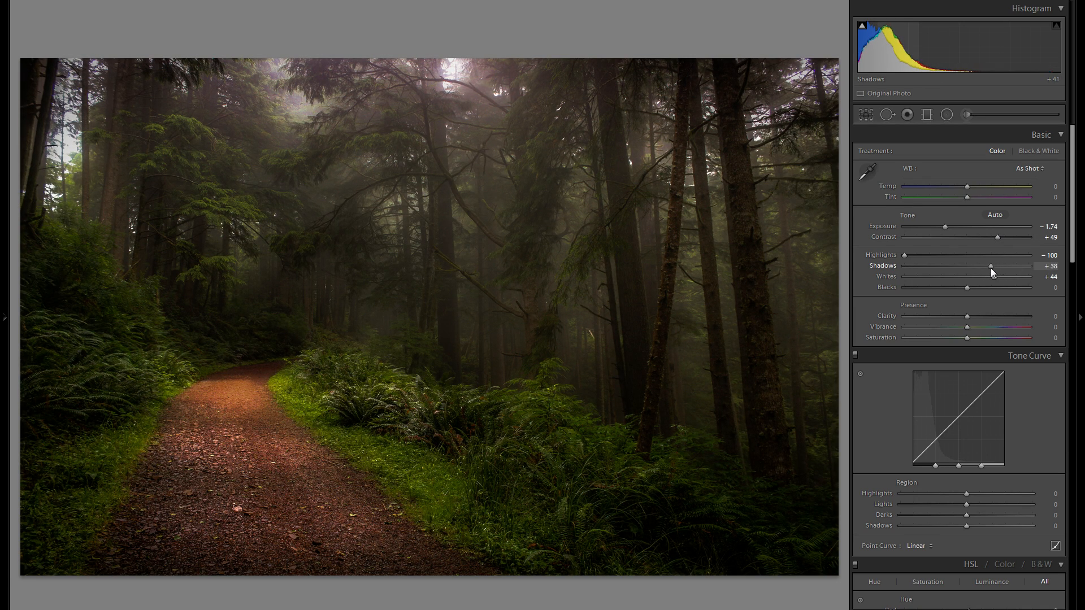
drag(946, 230, 951, 230)
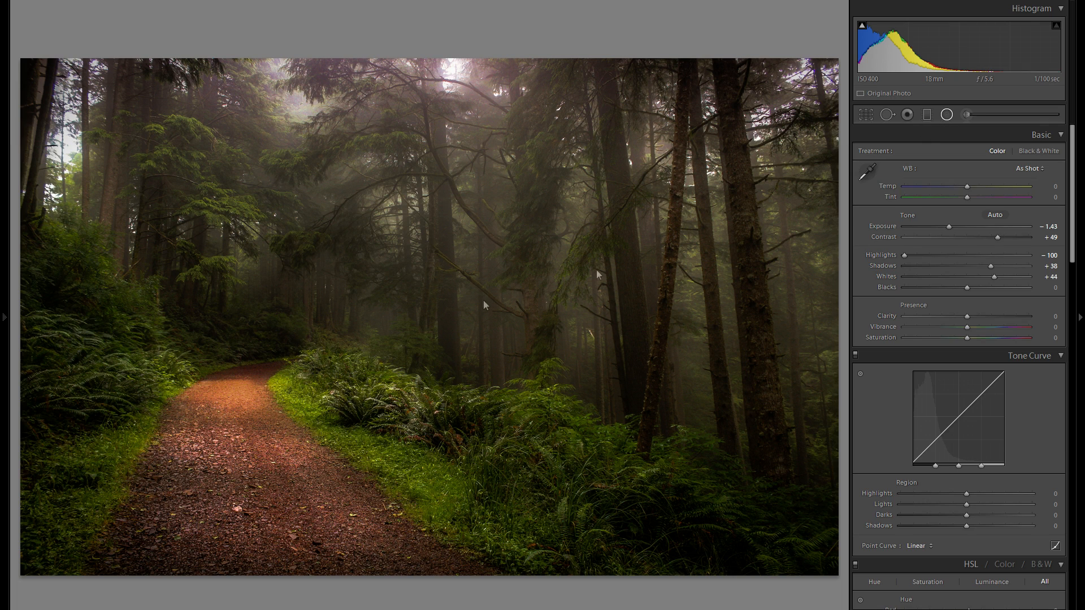
Draw a radial filter over the bend of the path and set its Exposure to 0.45.
key(shift+m)
drag(210, 386, 308, 415)
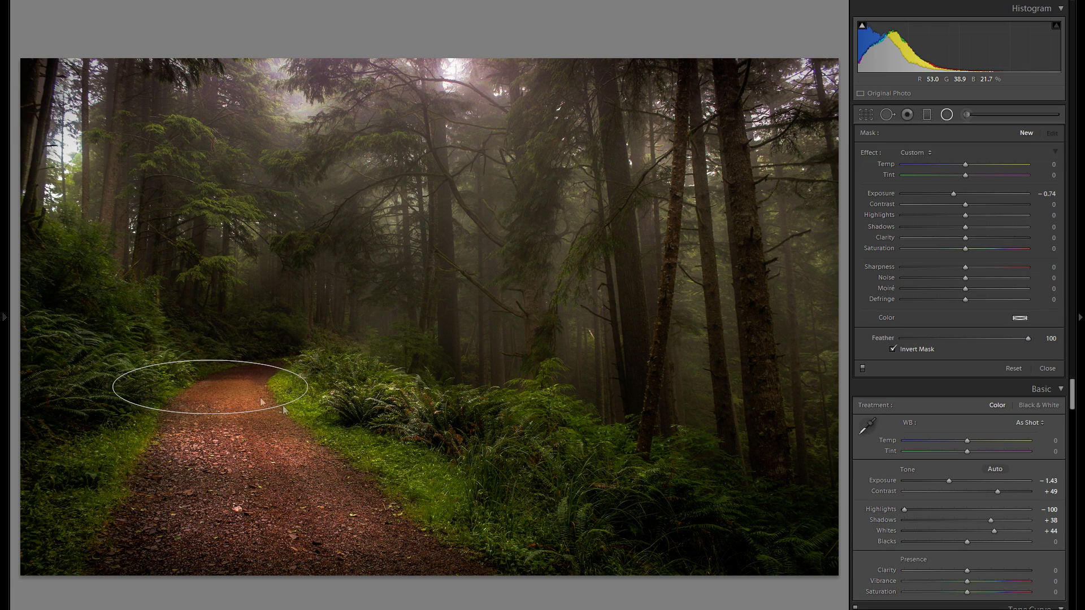
click(946, 115)
click(946, 115)
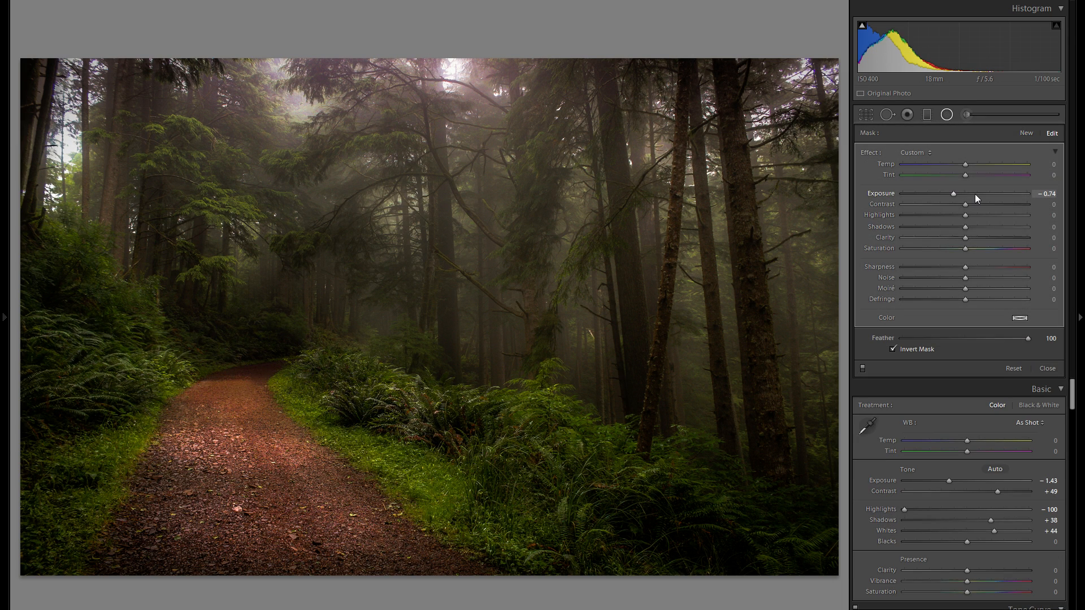
click(971, 194)
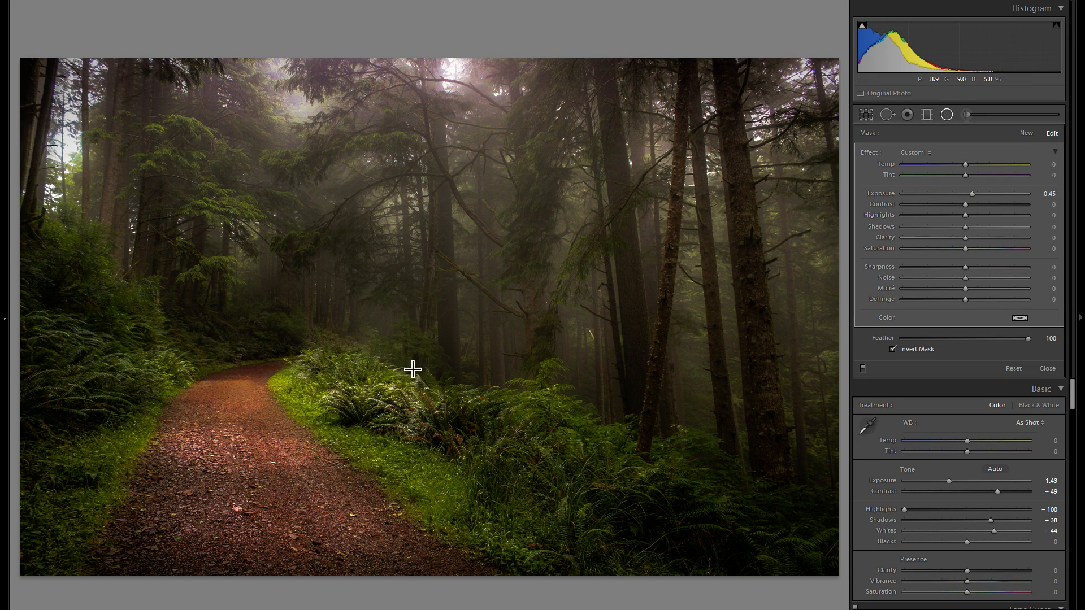
Adjust the radial filter along the path and apply options from its context menu.
drag(339, 377, 347, 472)
right_click(449, 402)
click(469, 404)
right_click(142, 374)
click(169, 381)
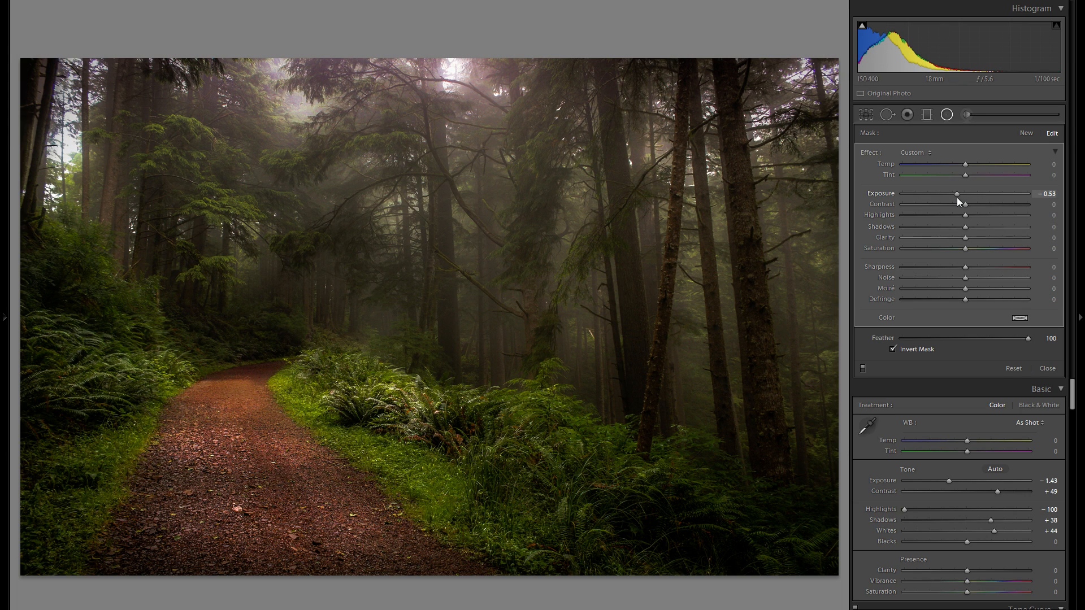
Close the Radial Filter tool and compare the before and after views of the photo.
click(946, 114)
key(shift+y)
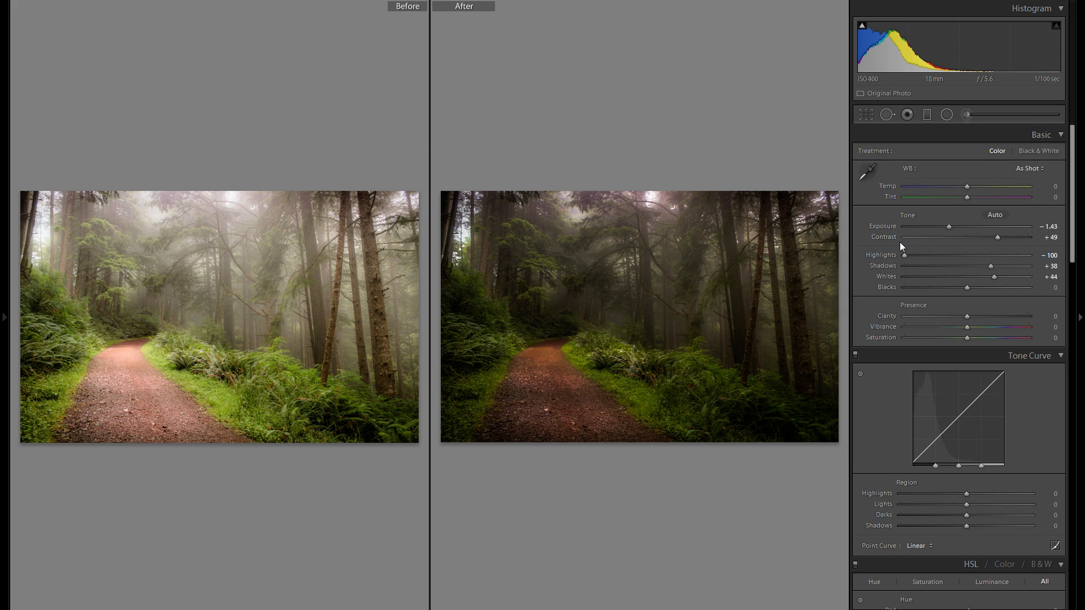
key(y)
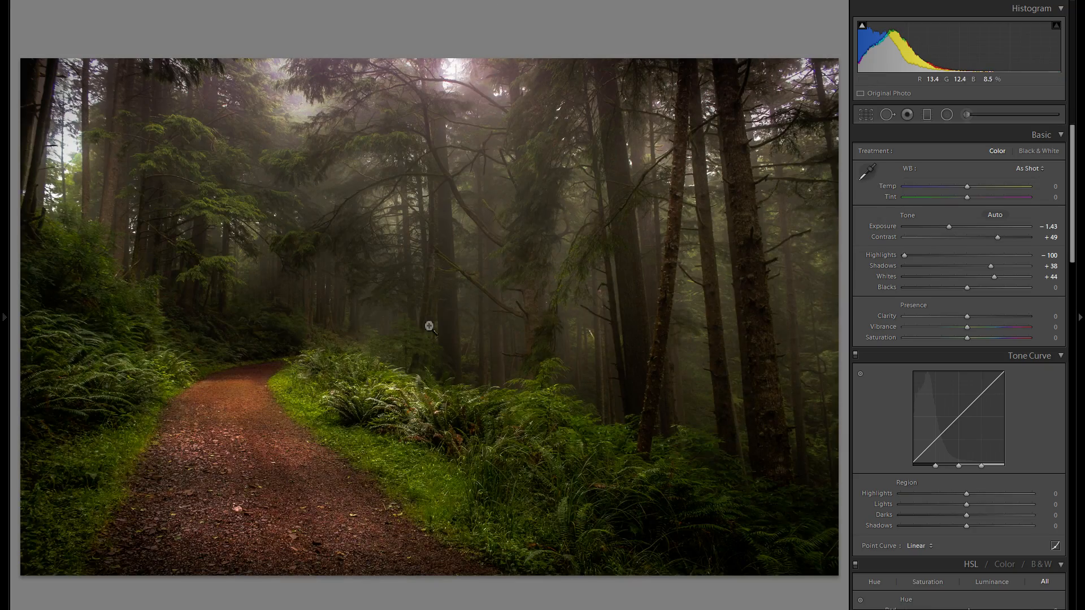
Reset Exposure and Contrast to 0, and undo a trial Highlights change.
double_click(892, 225)
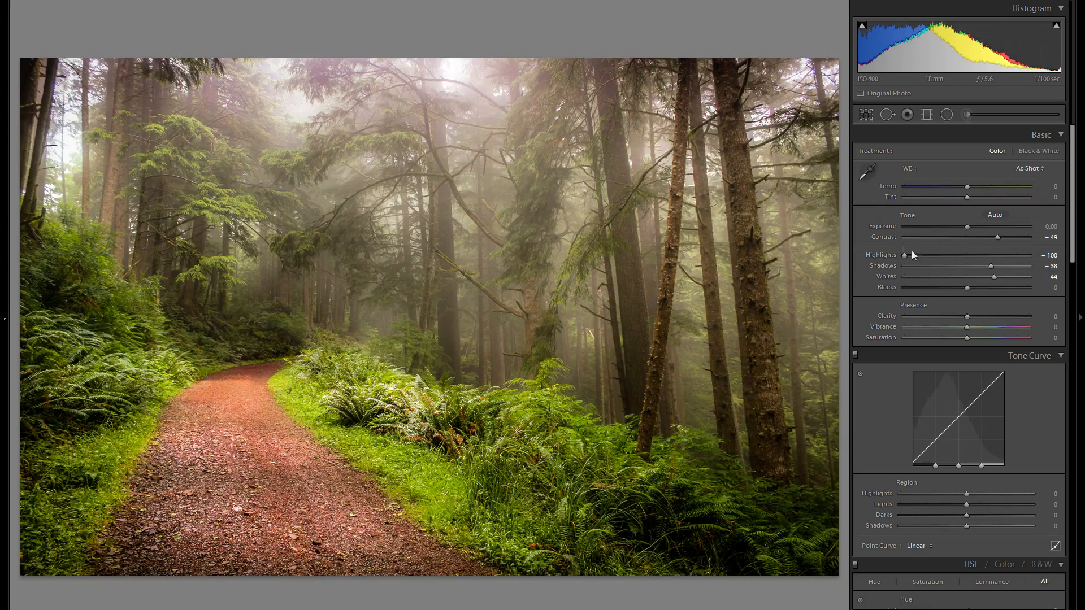
double_click(891, 237)
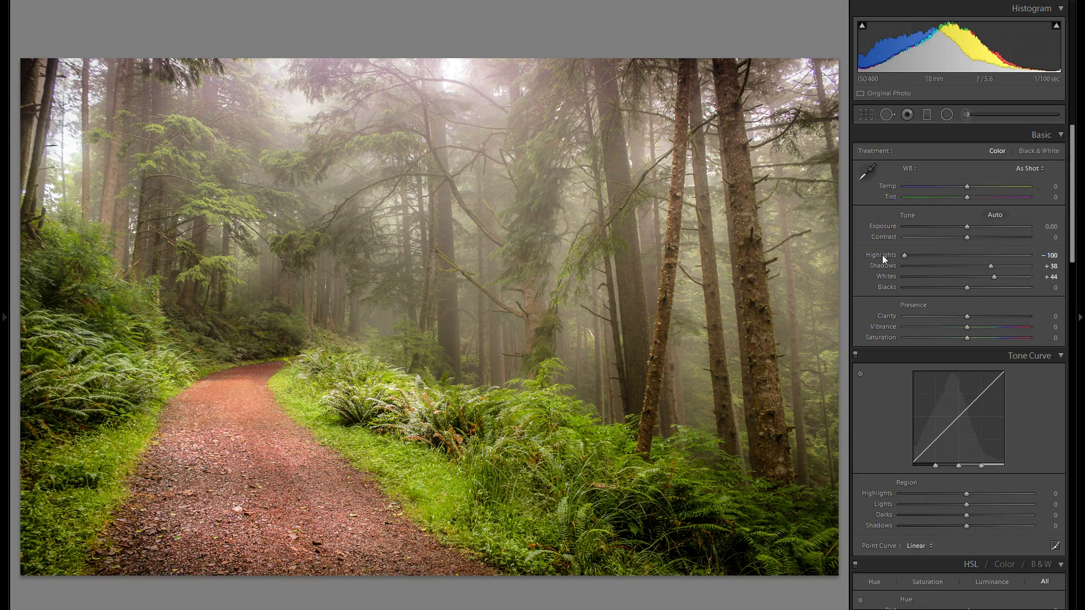
click(924, 259)
drag(904, 254, 964, 254)
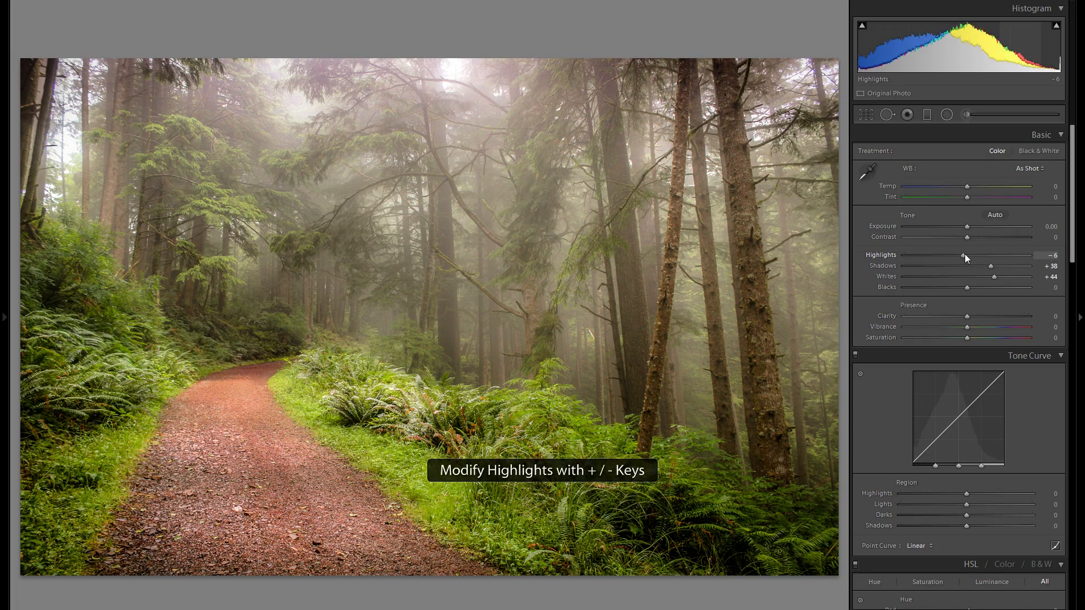
key(ctrl+z)
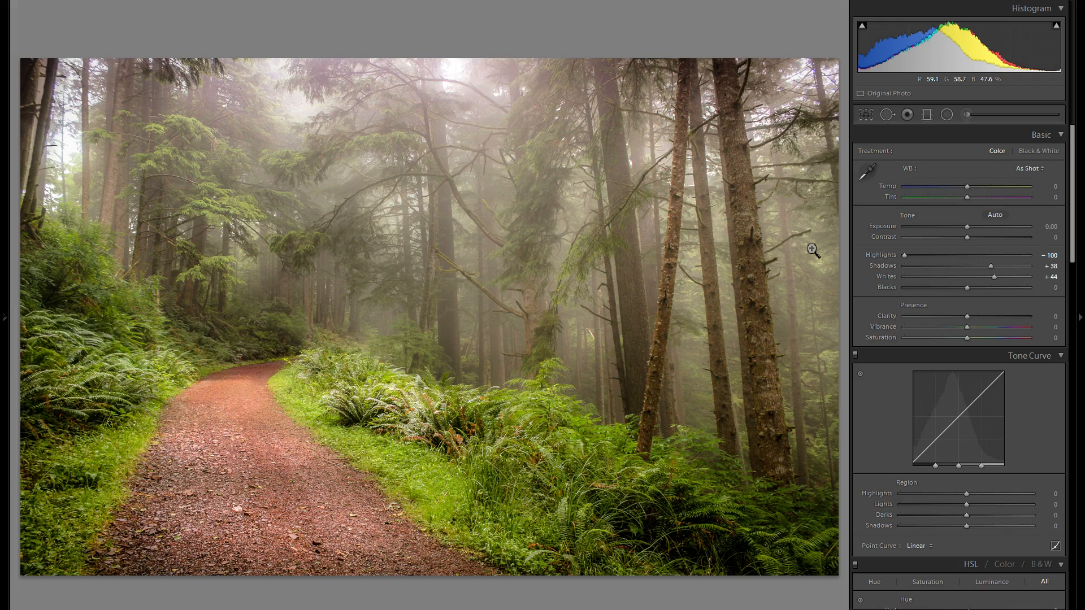
Move to the next trail photo and set Highlights to -100 and Exposure to -3.10.
key(Right)
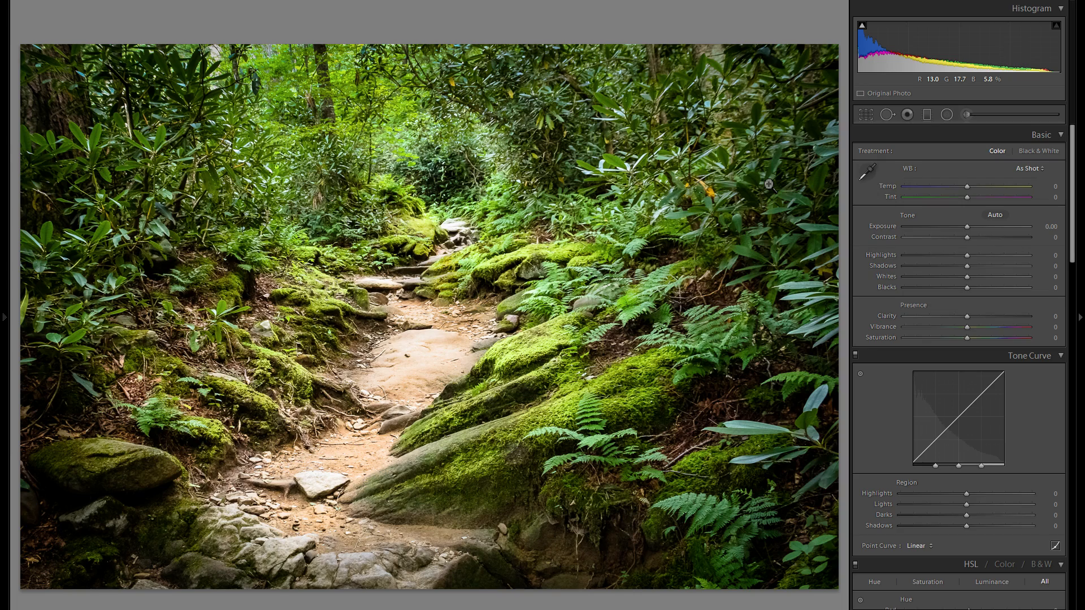
drag(967, 256, 904, 255)
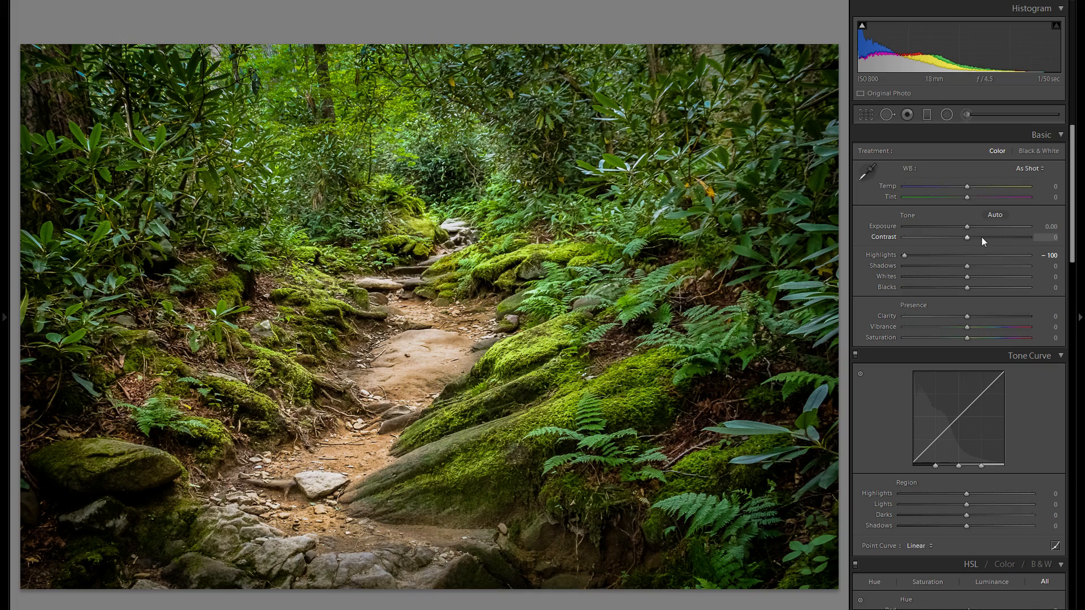
drag(966, 228, 927, 225)
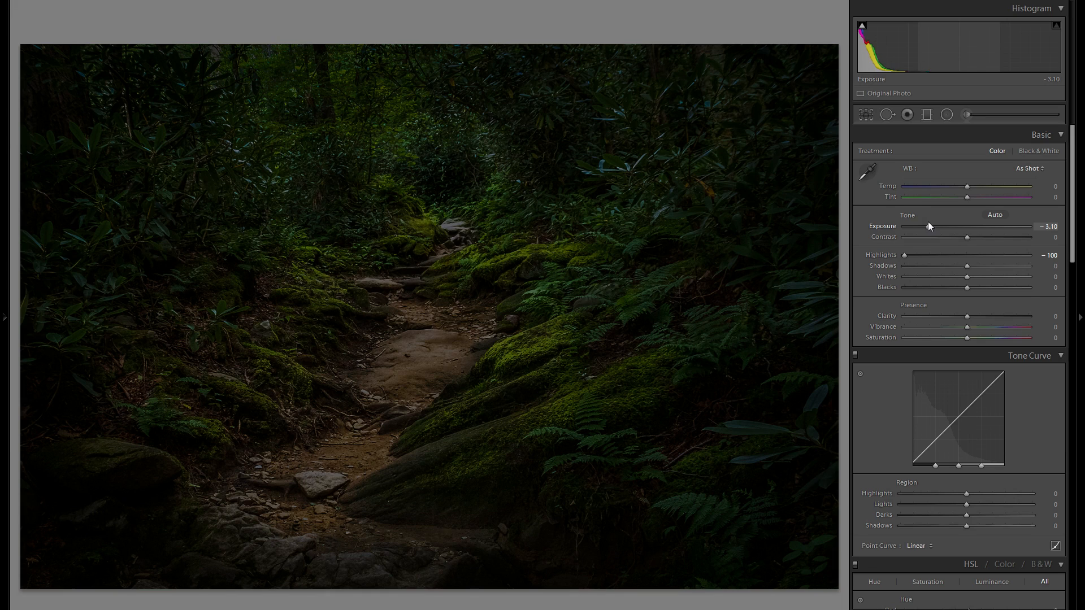
Draw a radial filter around the rocky trail and set its Exposure to 0.52.
click(945, 116)
drag(394, 329, 541, 533)
drag(953, 194, 973, 194)
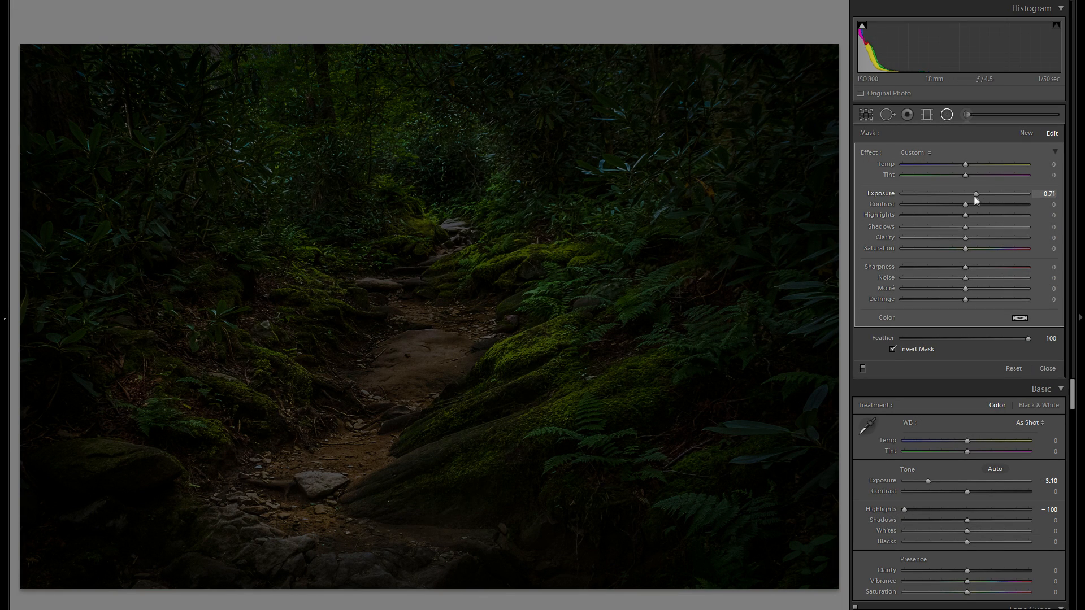
drag(537, 324, 640, 339)
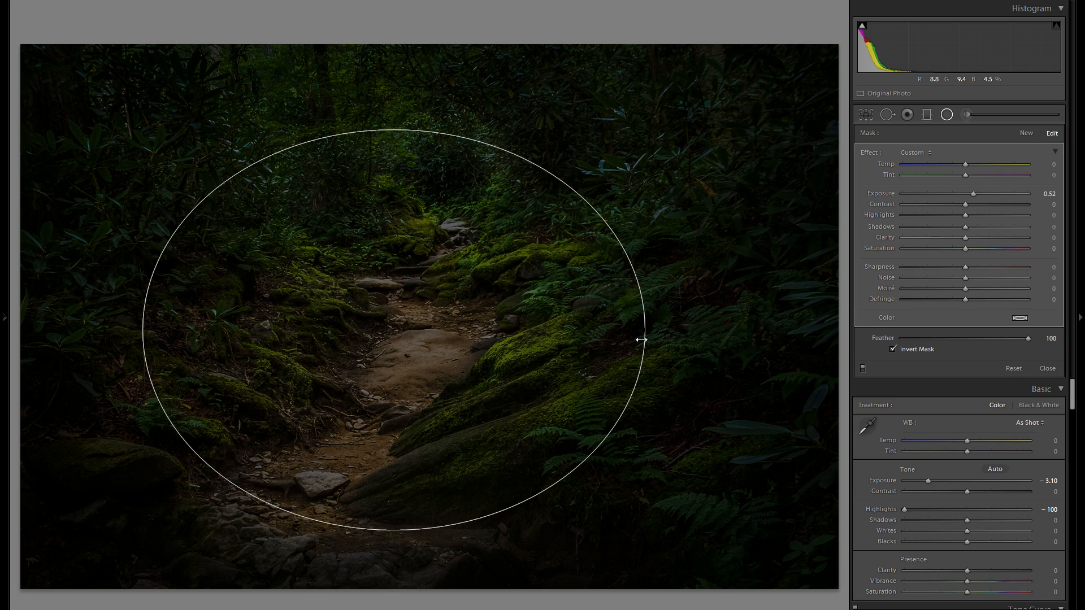
Delete the radial filter and close the Radial Filter tool.
right_click(412, 340)
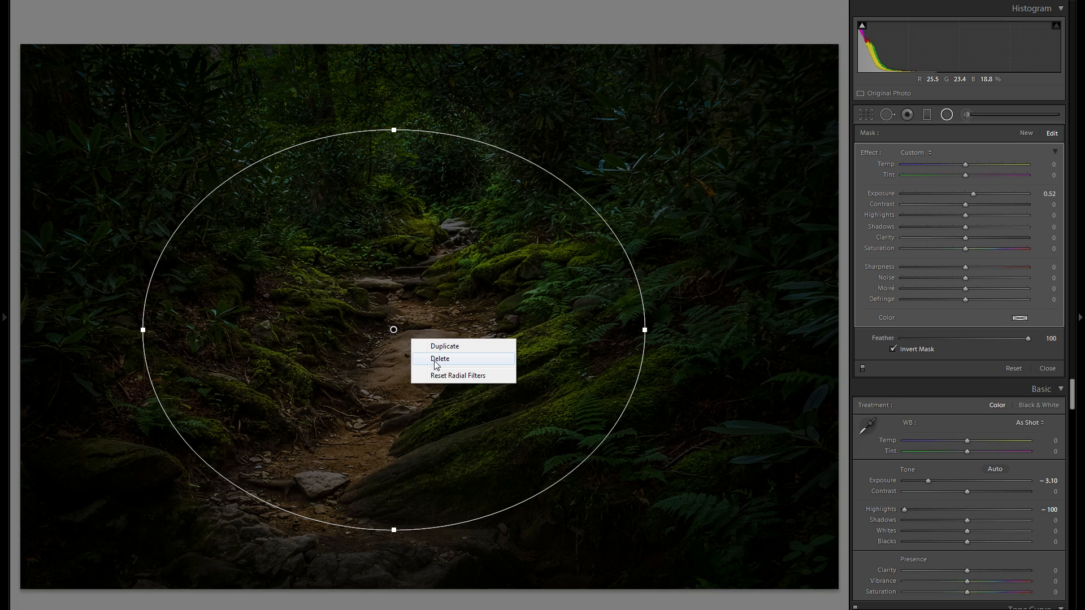
click(439, 360)
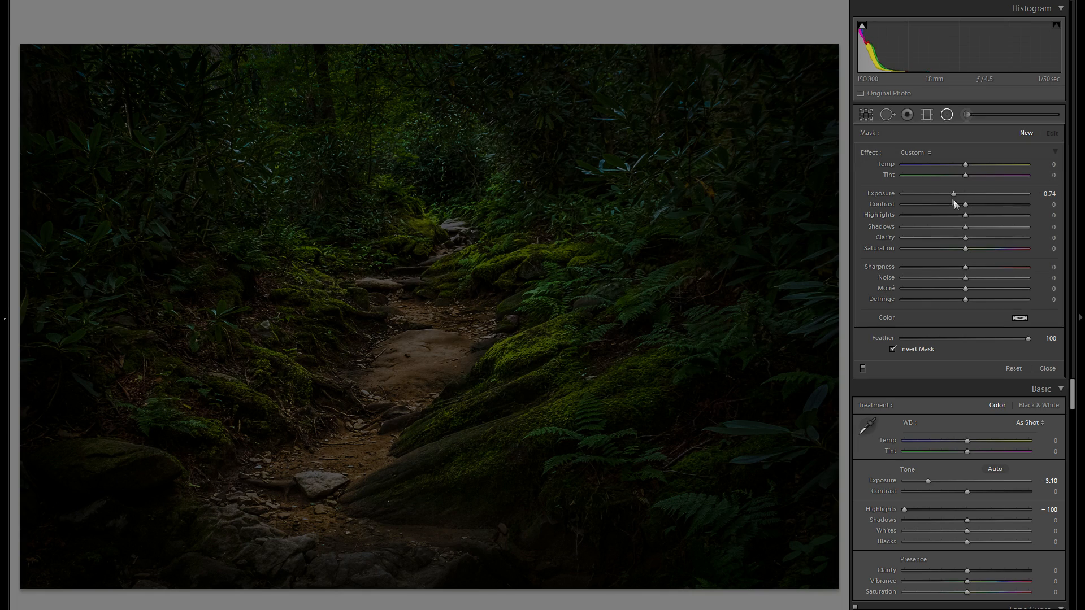
click(948, 114)
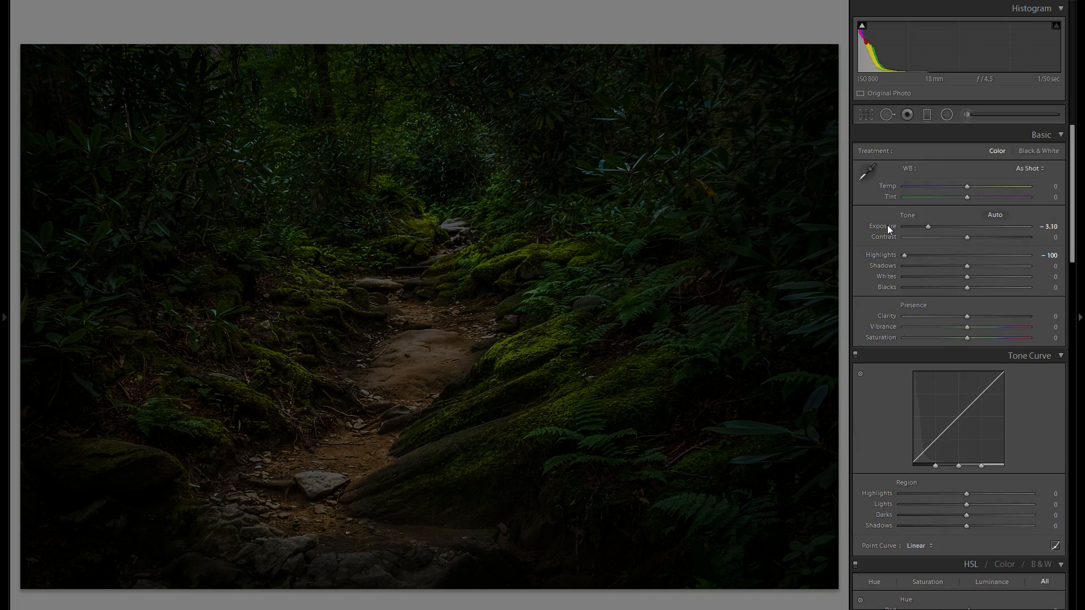
Reset Exposure to 0 and advance to the next photo.
double_click(887, 225)
key(Right)
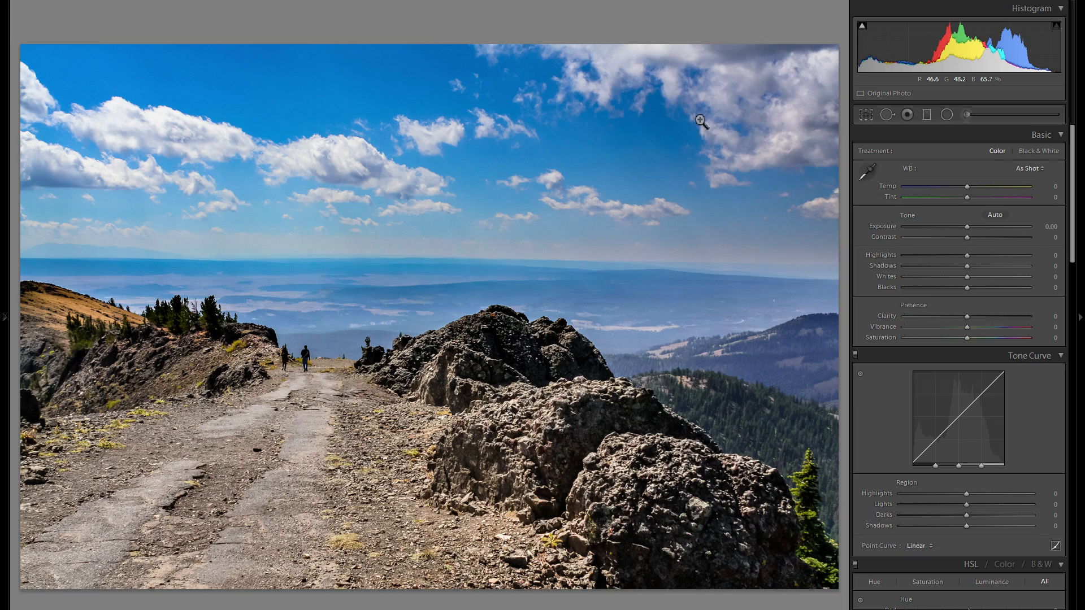
Crop the trail photo to a narrow vertical frame around the hikers and path.
click(865, 114)
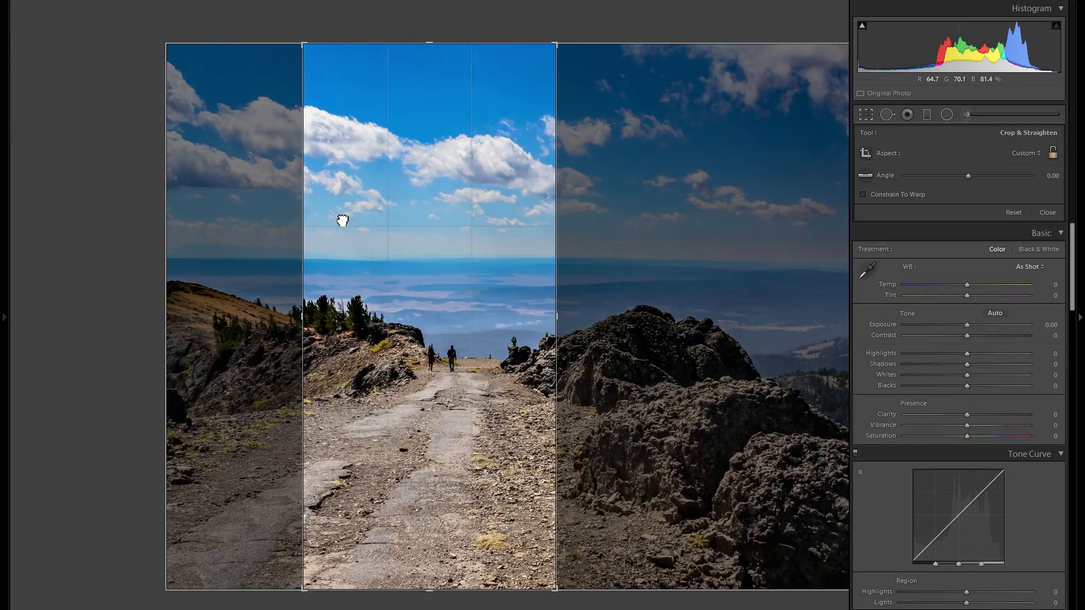
drag(342, 218, 329, 213)
key(Return)
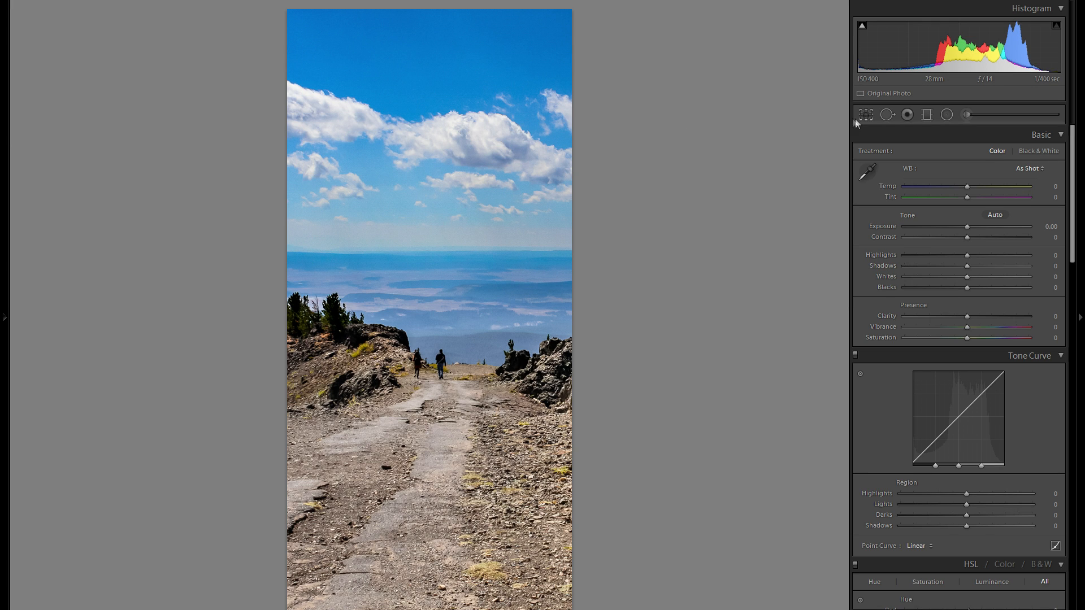
Reopen the crop and widen it into a roughly square frame over the trail.
key(r)
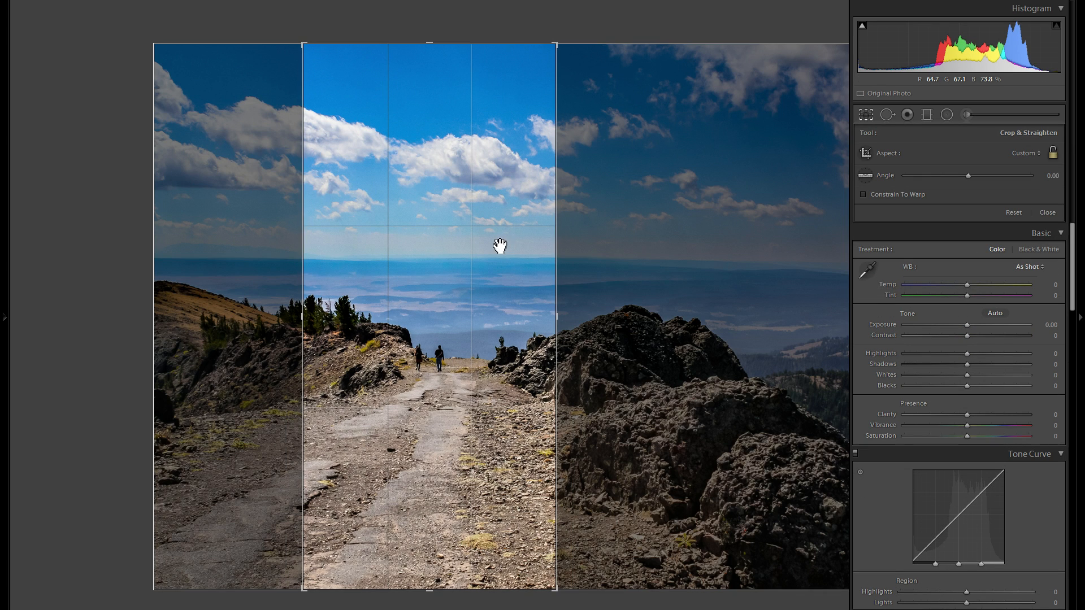
drag(500, 245, 605, 237)
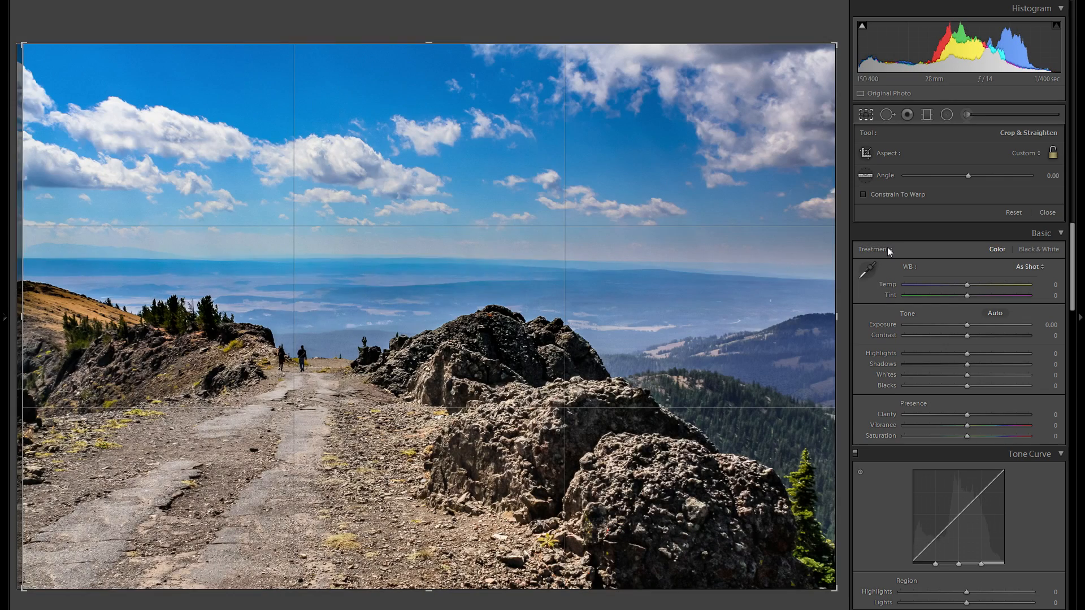
key(r)
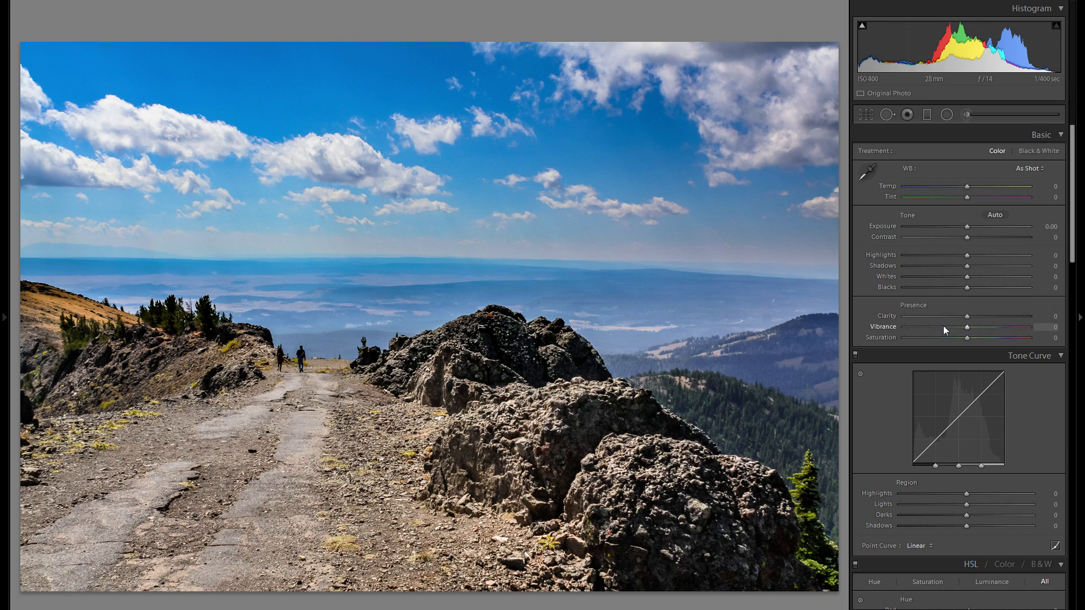
Lower the Blue saturation to -31 by dragging down in the sky with the targeted HSL adjustment.
scroll(921, 350, down, 4)
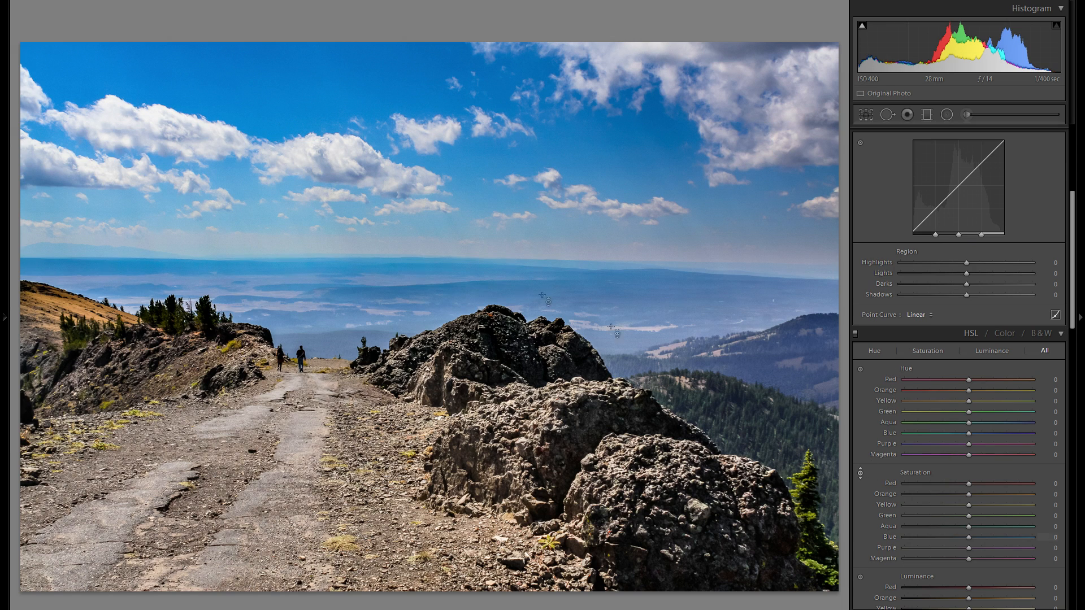
drag(507, 282, 507, 302)
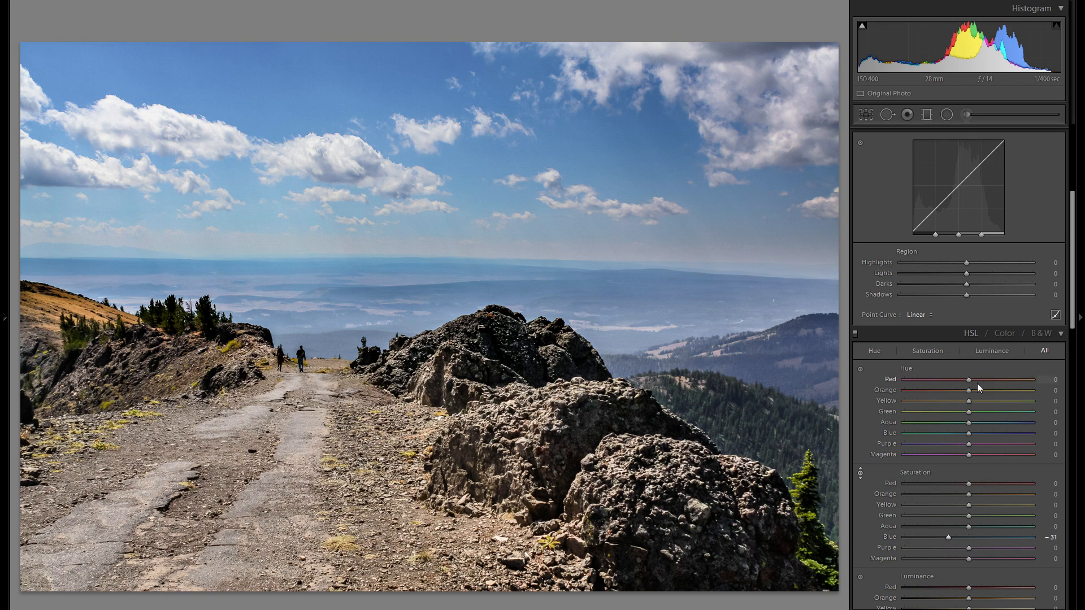
scroll(978, 383, up, 4)
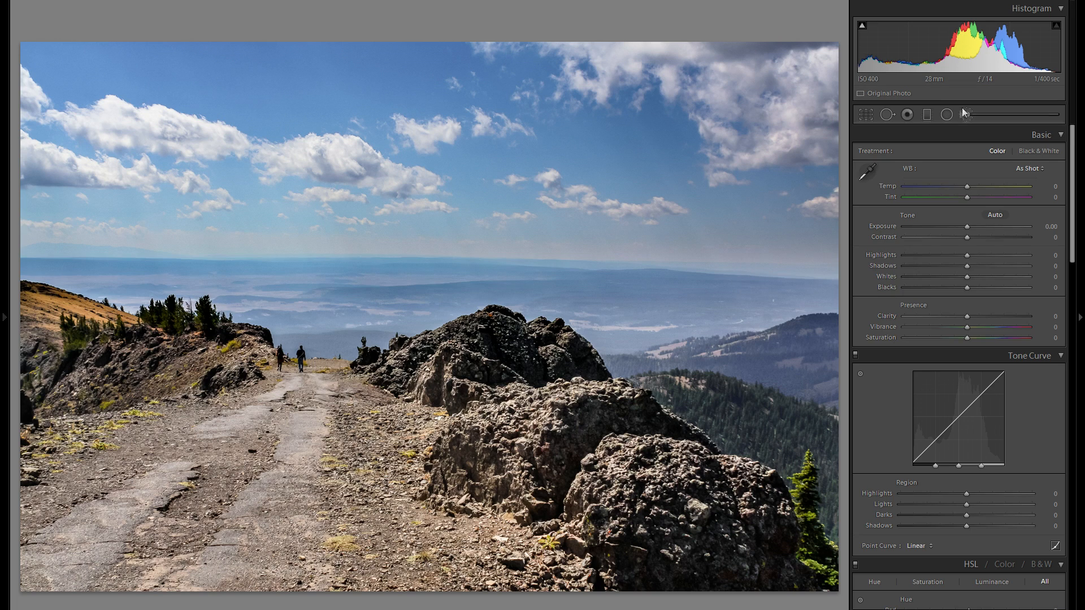
scroll(896, 442, down, 5)
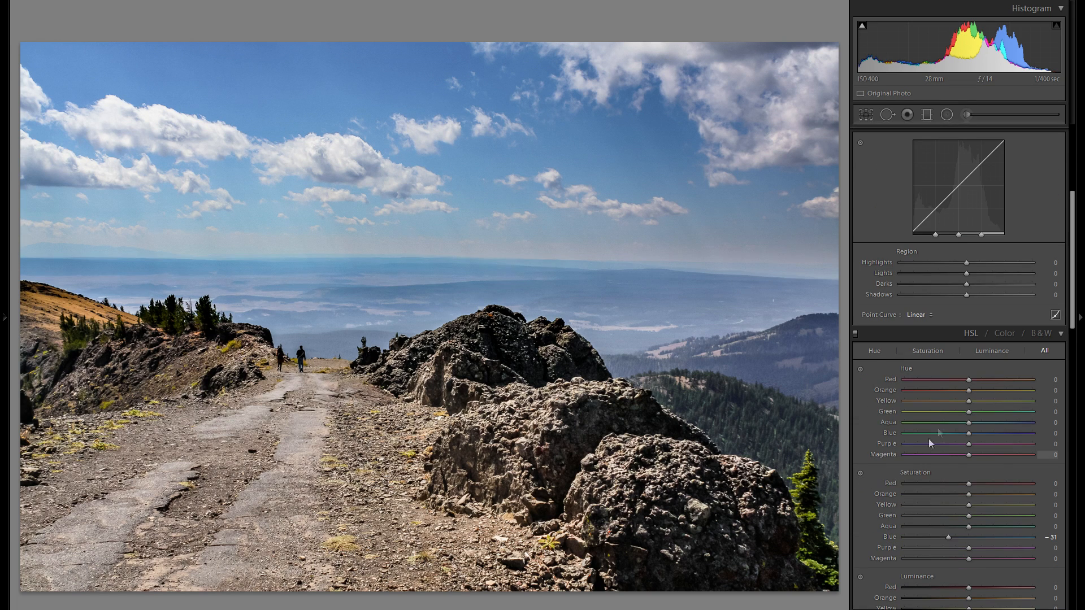
scroll(935, 418, up, 5)
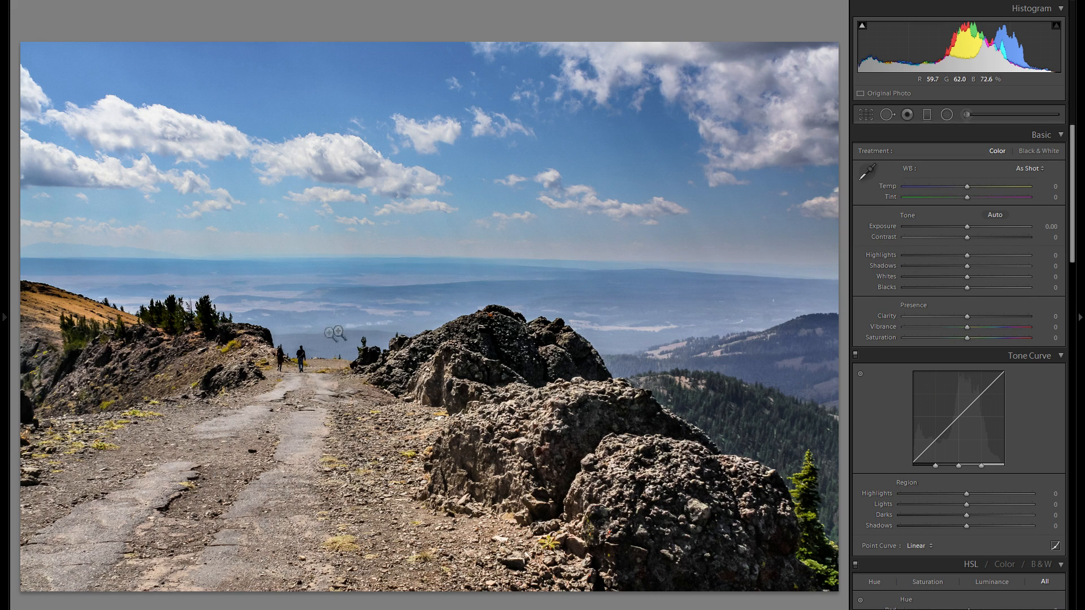
Crop the photo to a vertical portrait frame centred on the hikers and trail.
click(875, 114)
drag(840, 48, 557, 135)
drag(474, 197, 327, 296)
key(Return)
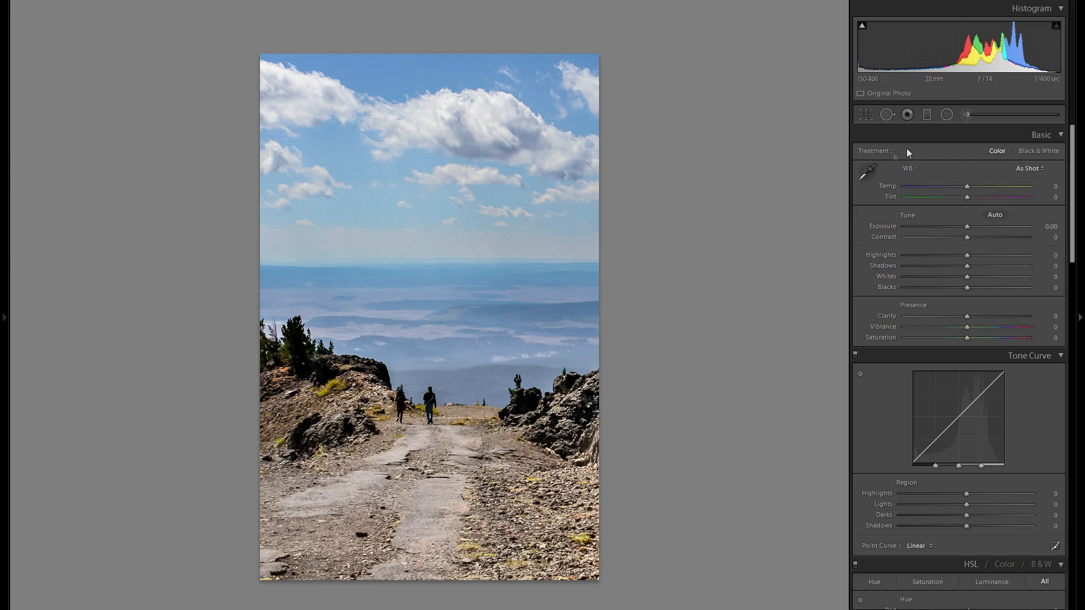
Reopen the crop and restore the full original frame with Original aspect.
click(865, 115)
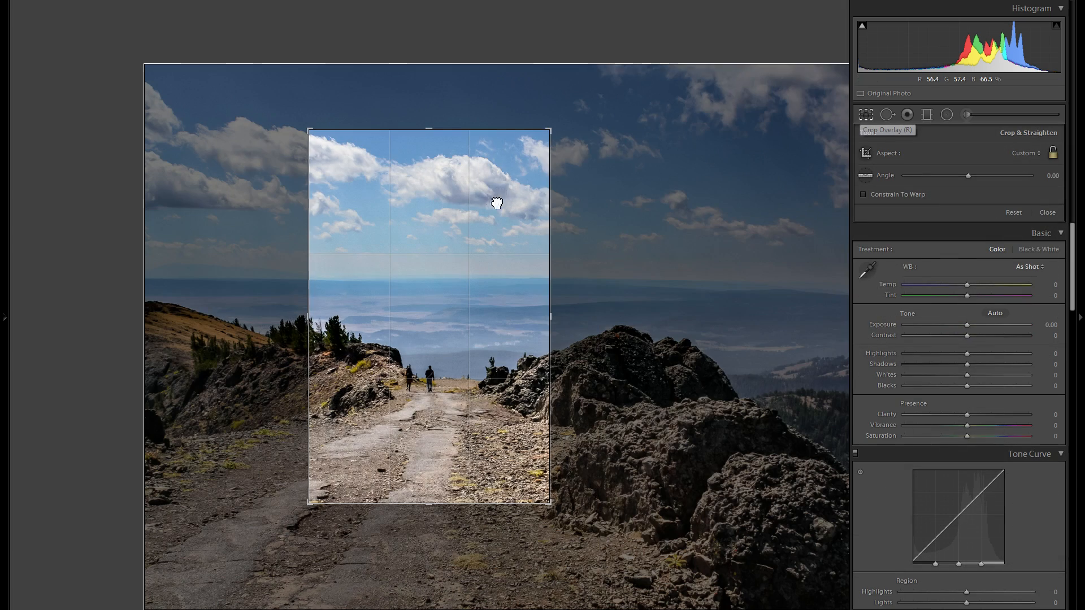
drag(491, 202, 641, 86)
drag(523, 179, 927, 29)
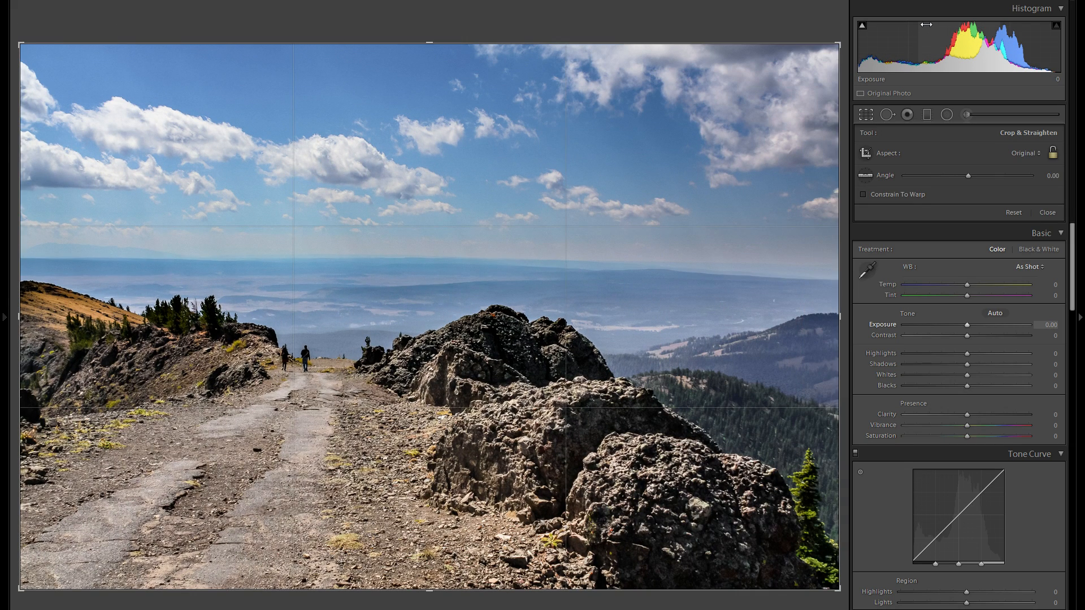
key(Return)
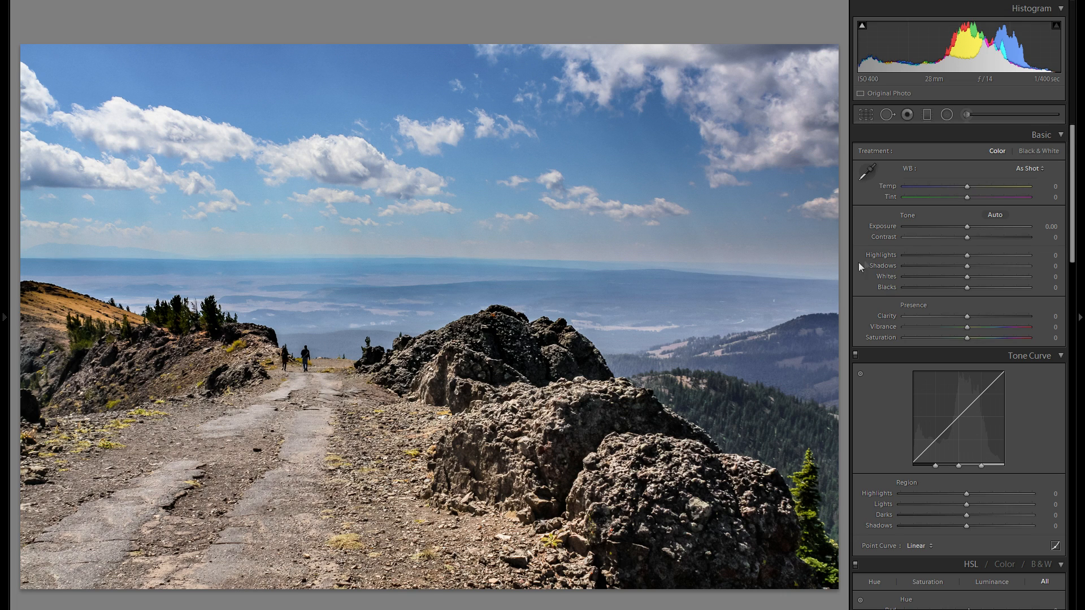
Switch the treatment to Black & White and back to Color, and advance to the boardwalk photo.
click(1037, 150)
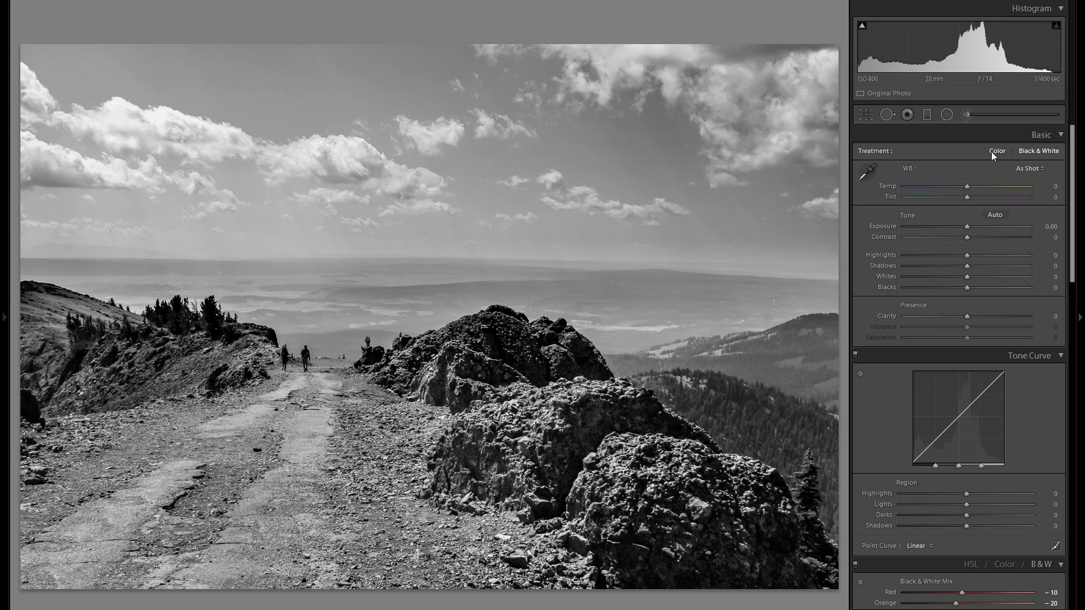
click(993, 154)
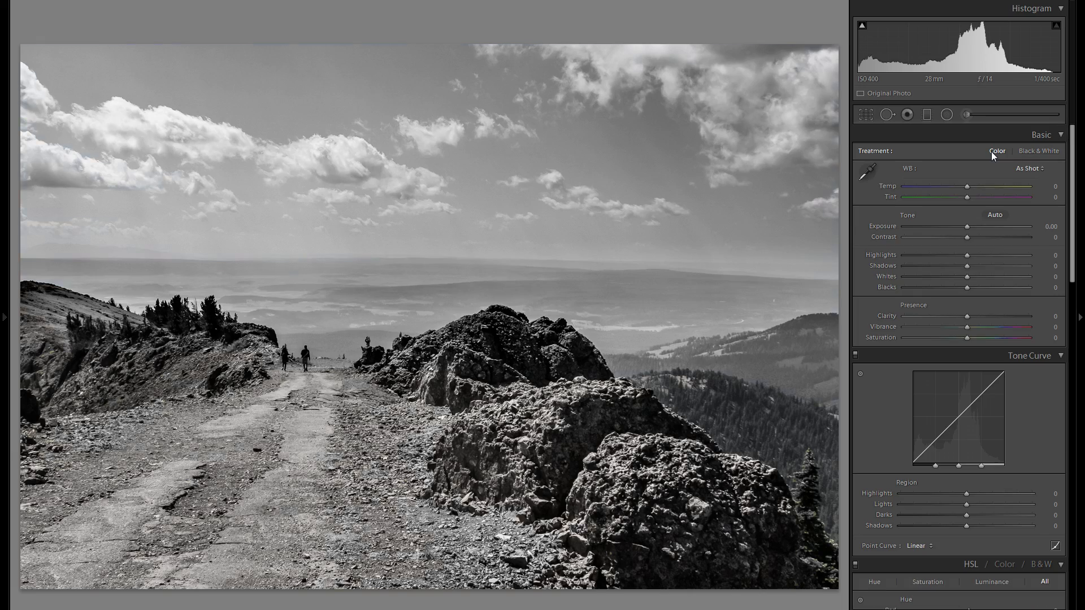
key(Right)
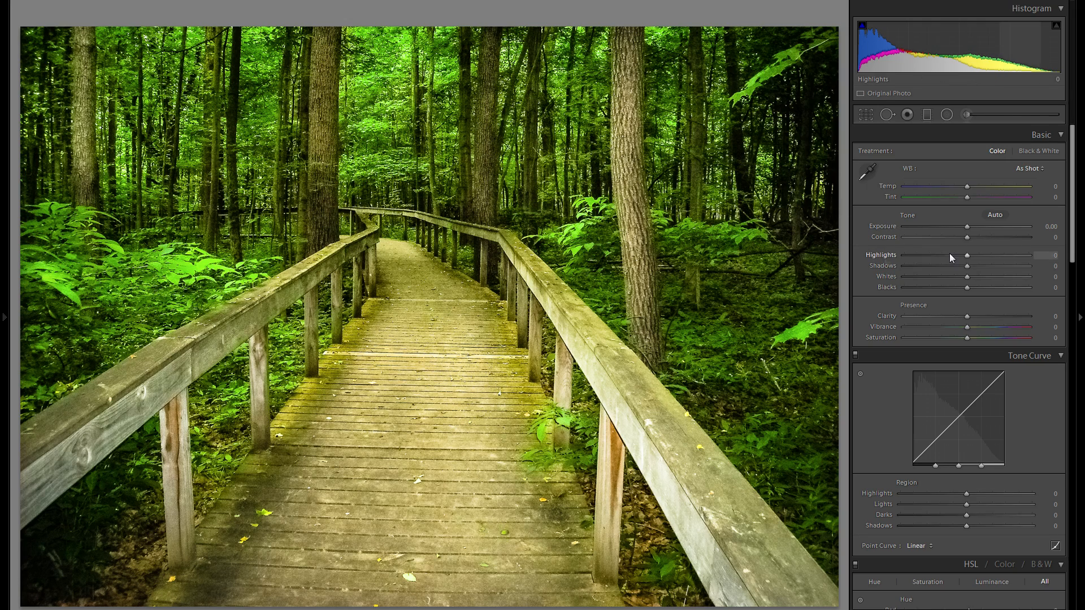
Set Highlights to -100 on the boardwalk photo.
drag(949, 254, 479, 283)
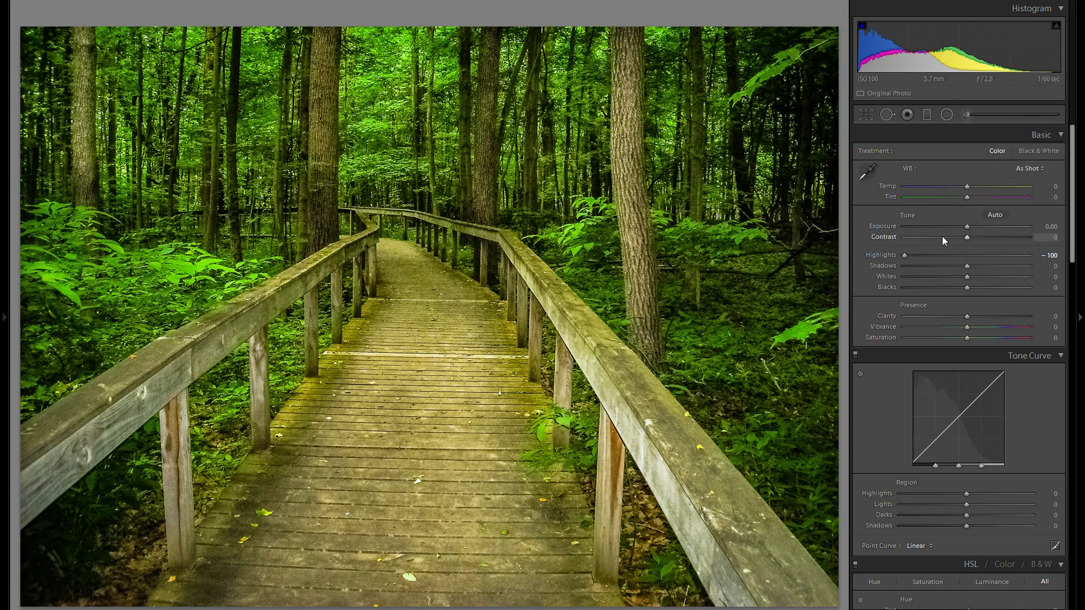
scroll(874, 404, down, 4)
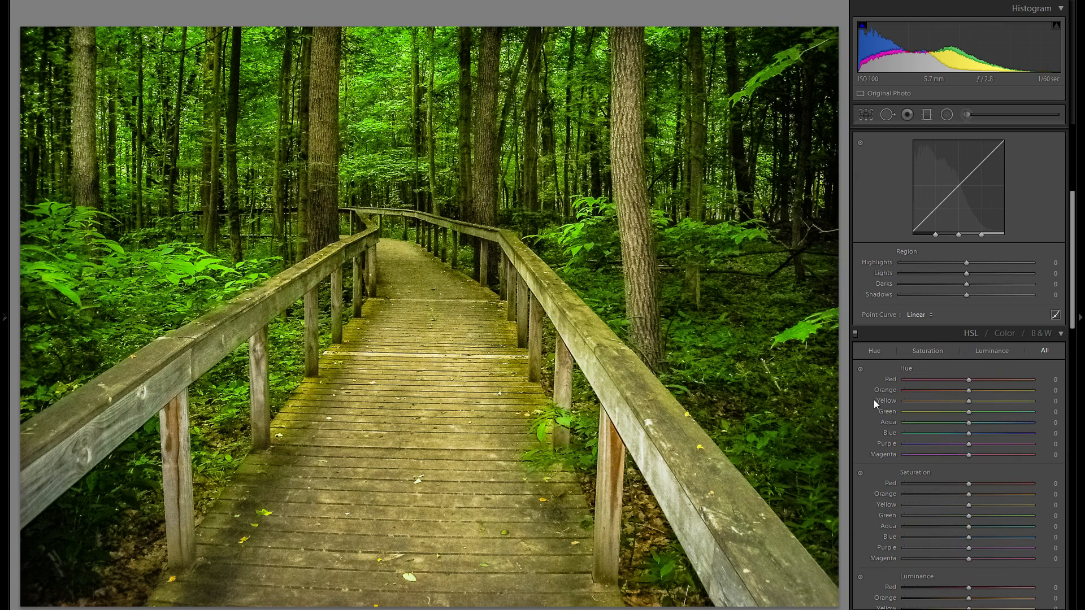
click(863, 372)
click(859, 369)
scroll(890, 383, up, 2)
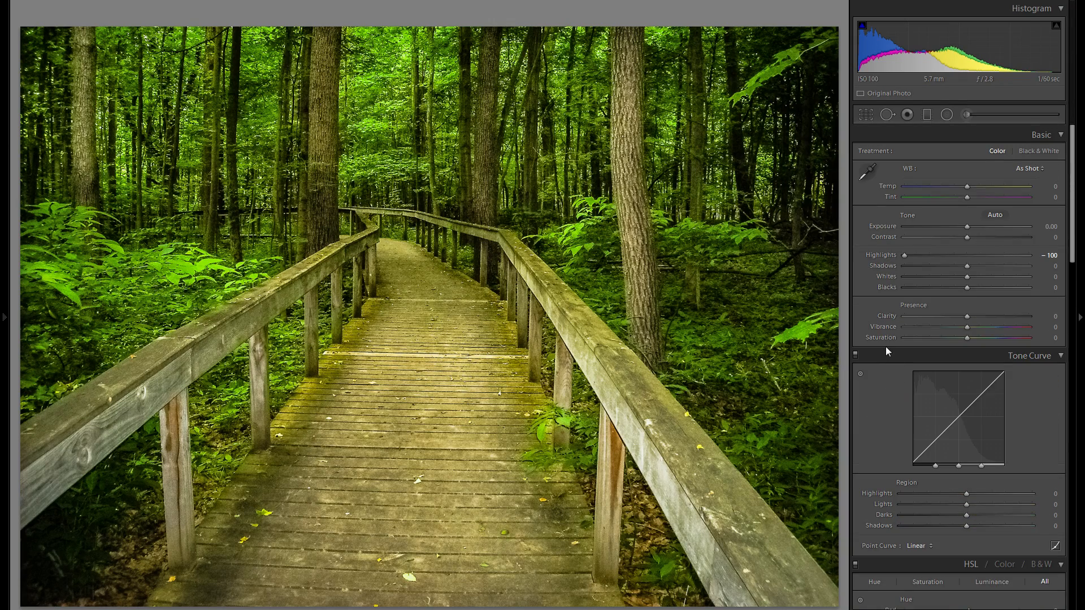
Lower the boardwalk photo's Exposure to -1.11.
key(y)
key(y)
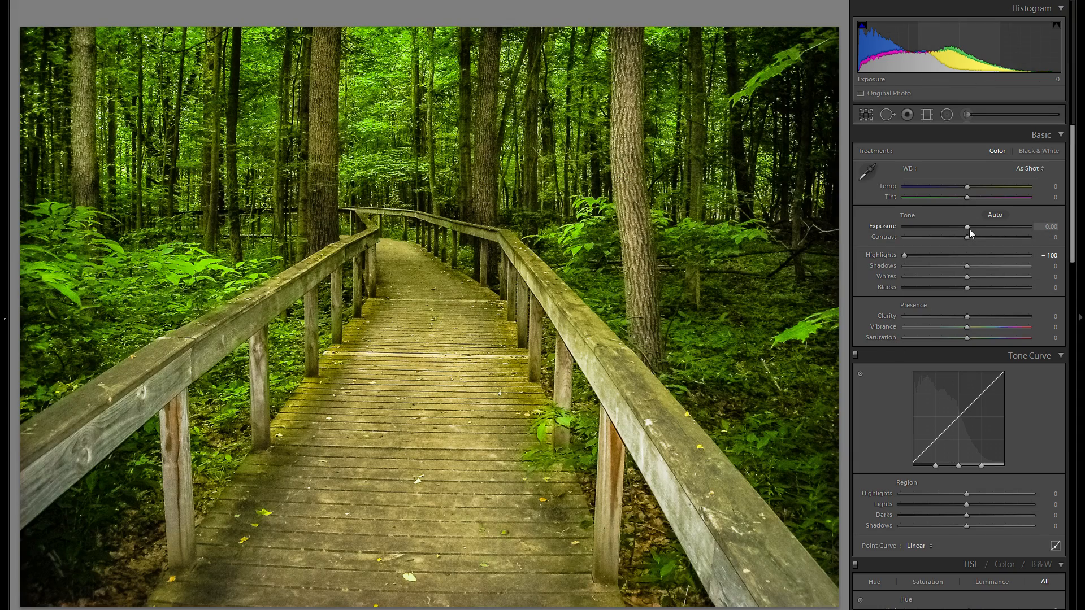
drag(967, 231, 952, 233)
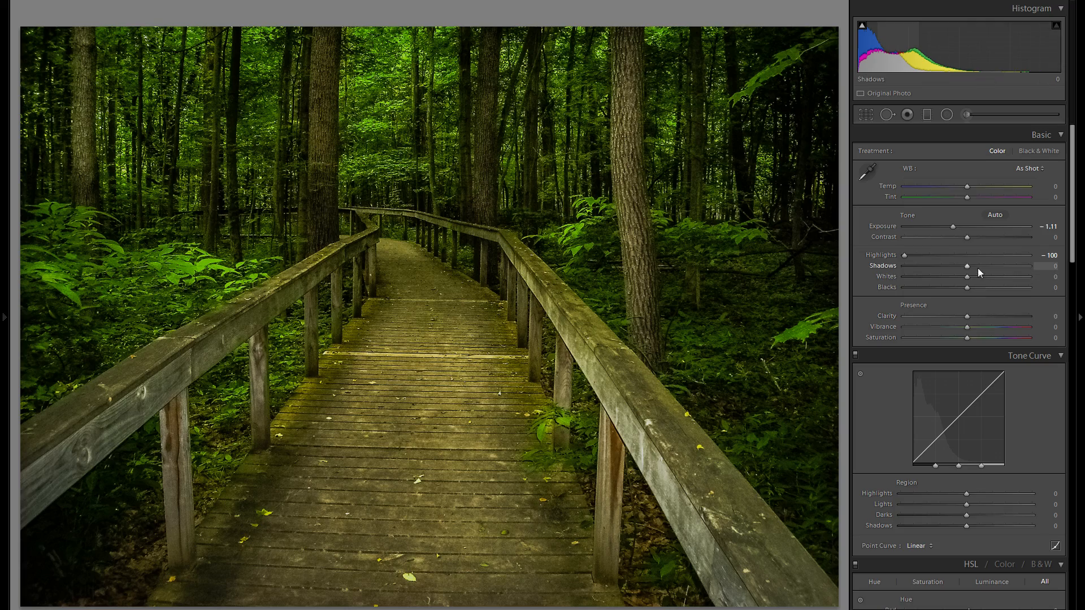
Raise Whites to +28 and lower Clarity to -19.
drag(998, 277, 984, 279)
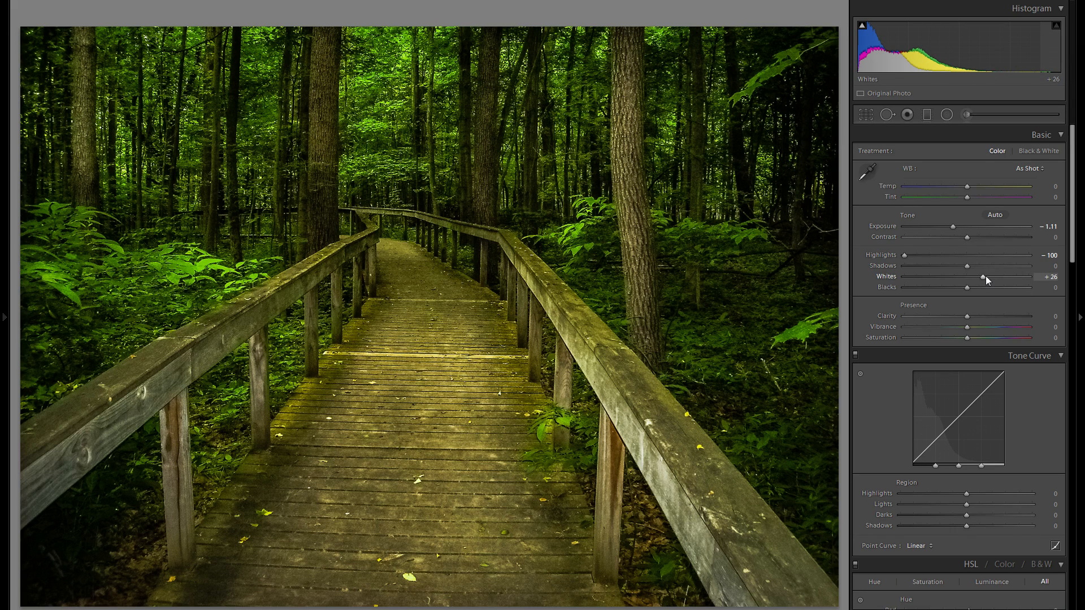
drag(983, 277, 984, 277)
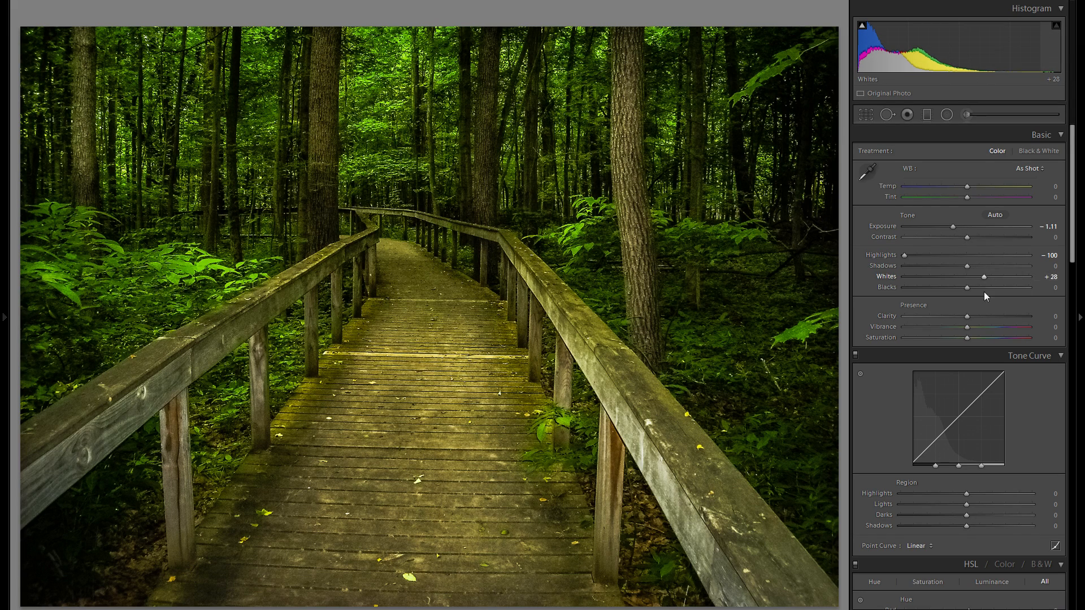
click(956, 317)
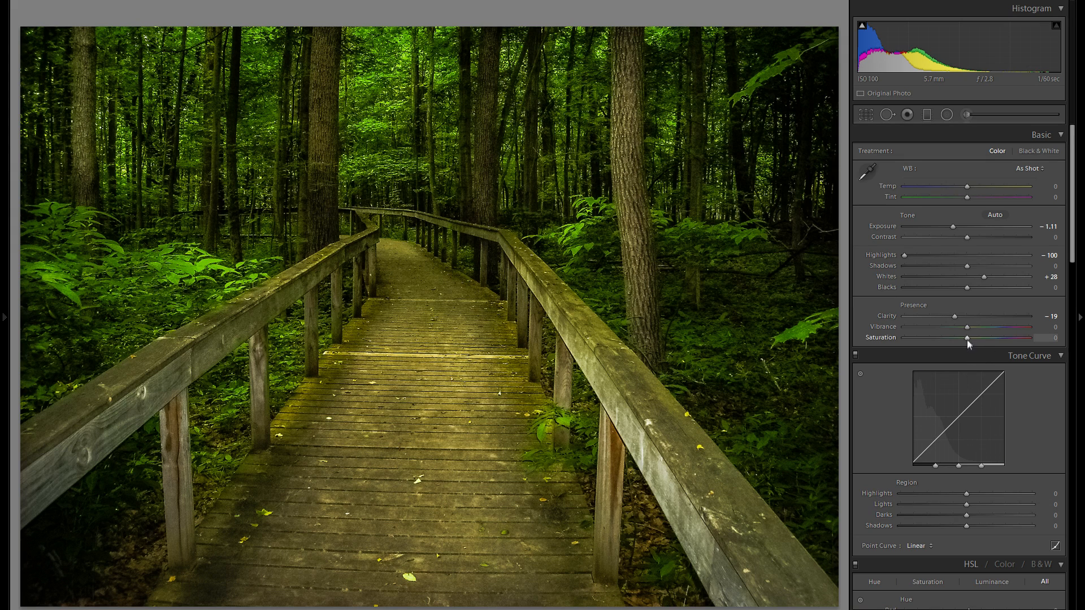
Paint a size 38 Adjustment Brush stroke with -0.74 Exposure across the lower boardwalk.
scroll(989, 327, down, 4)
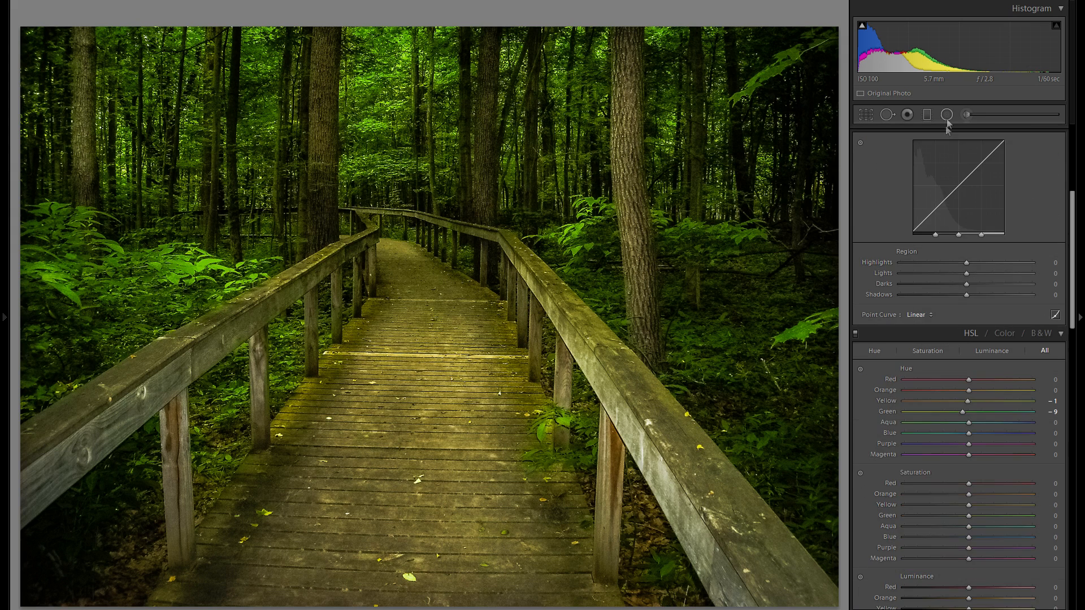
key(k)
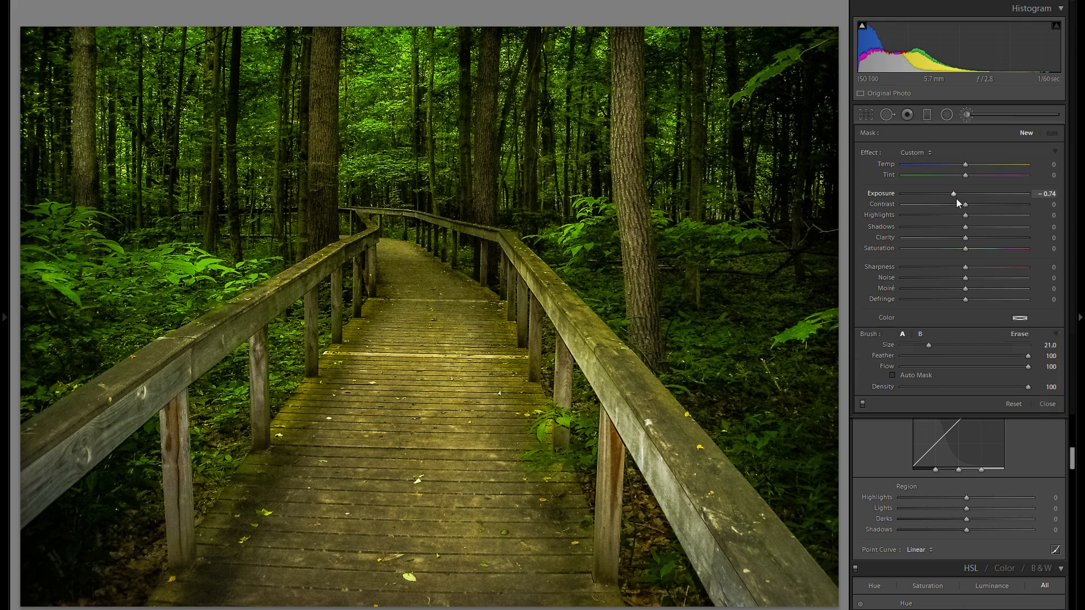
scroll(429, 338, up, 6)
mouse_move(778, 481)
mouse_down()
mouse_move(486, 537)
mouse_move(85, 531)
mouse_up()
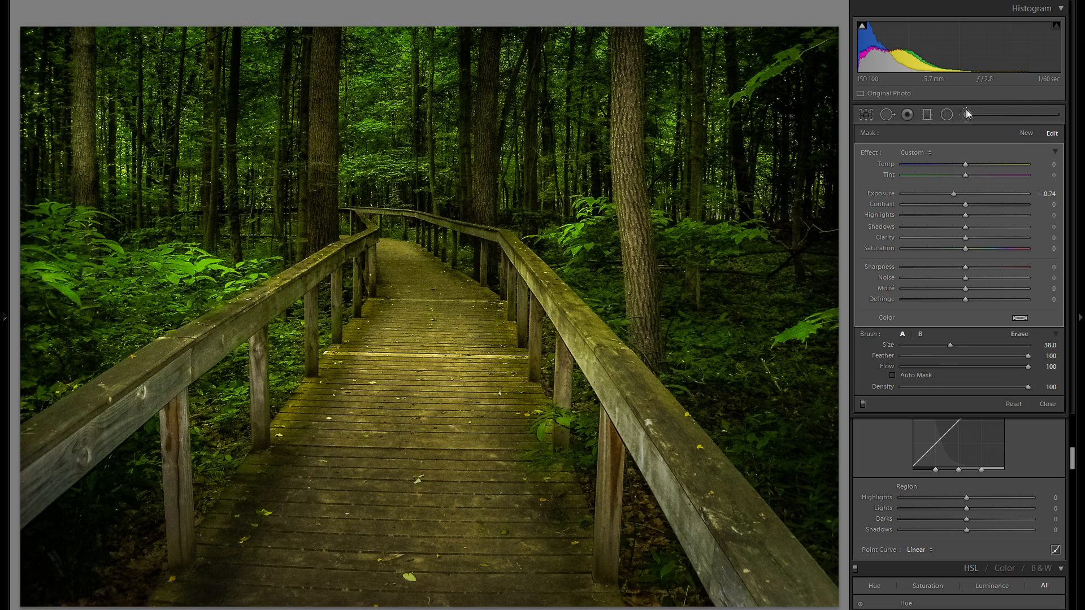
Draw a radial filter over the middle of the boardwalk with -0.74 Exposure.
click(947, 115)
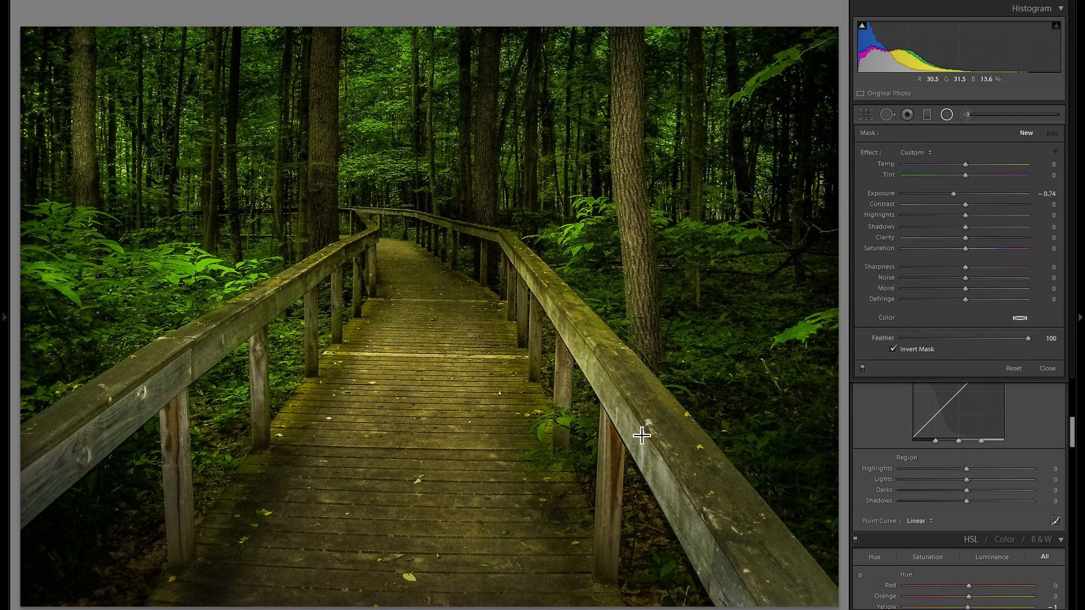
drag(450, 281, 642, 435)
drag(528, 291, 492, 376)
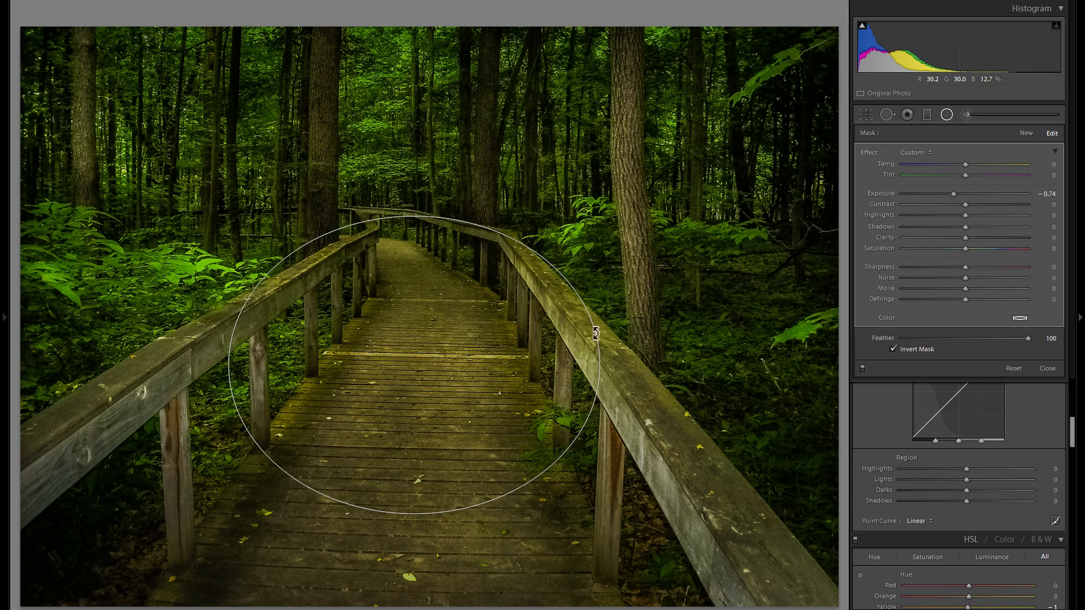
Add a second radial filter around the far end of the boardwalk and set its Exposure to 0.34.
click(1025, 133)
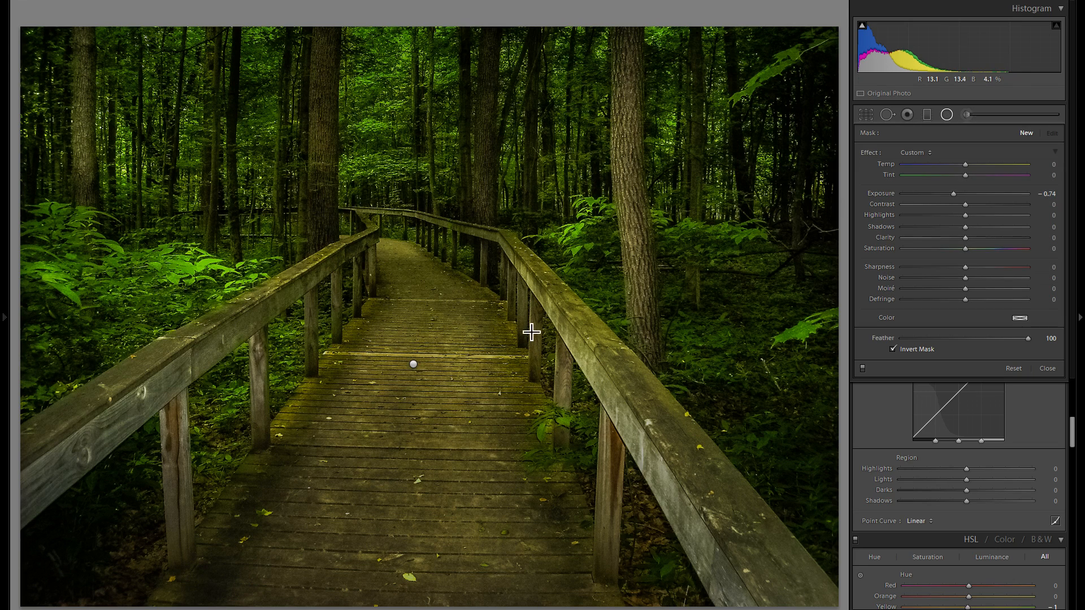
drag(380, 288, 531, 332)
mouse_move(258, 278)
mouse_down()
mouse_move(186, 294)
mouse_move(626, 265)
mouse_up()
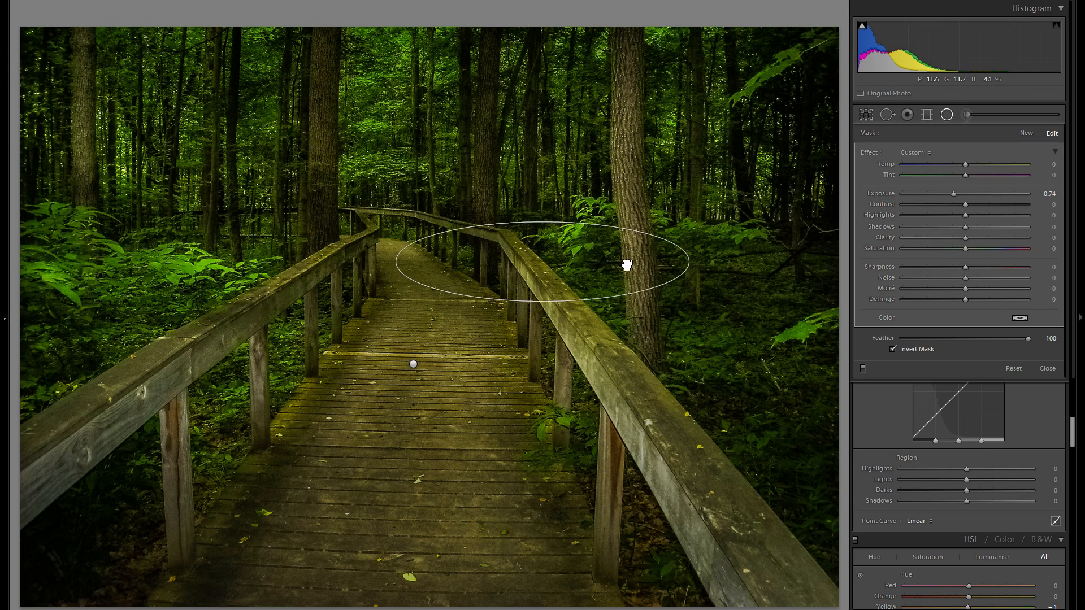
drag(953, 193, 972, 194)
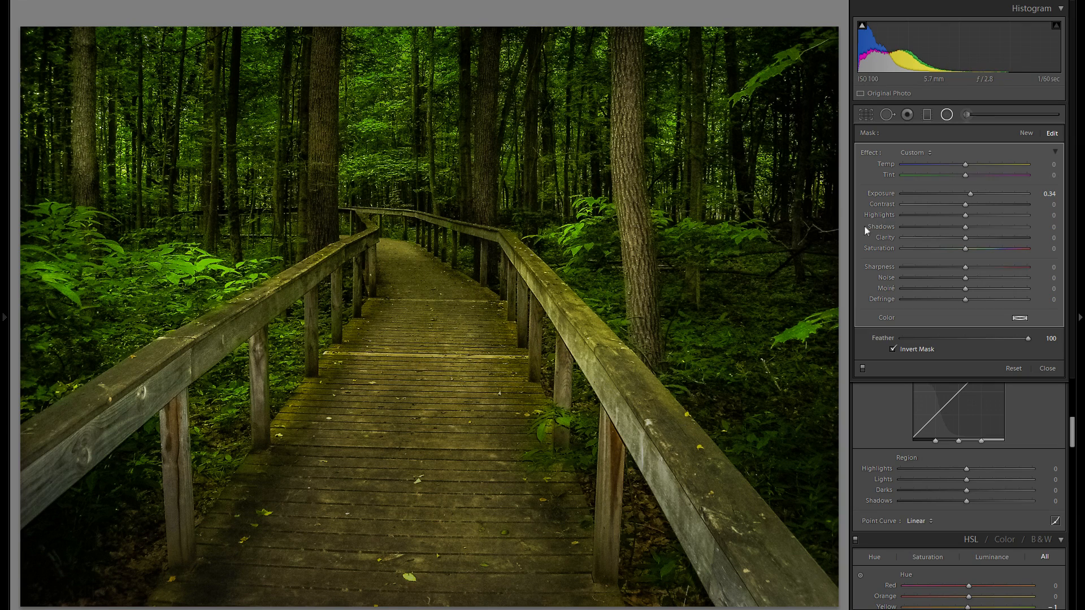
Compare the before and after views of the boardwalk edit.
key(y)
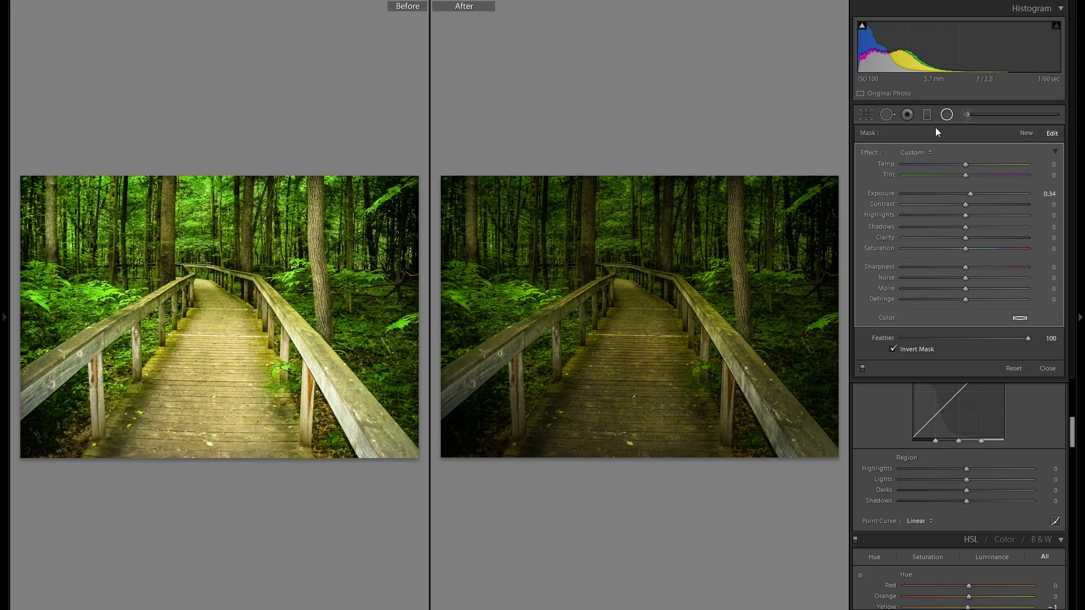
key(y)
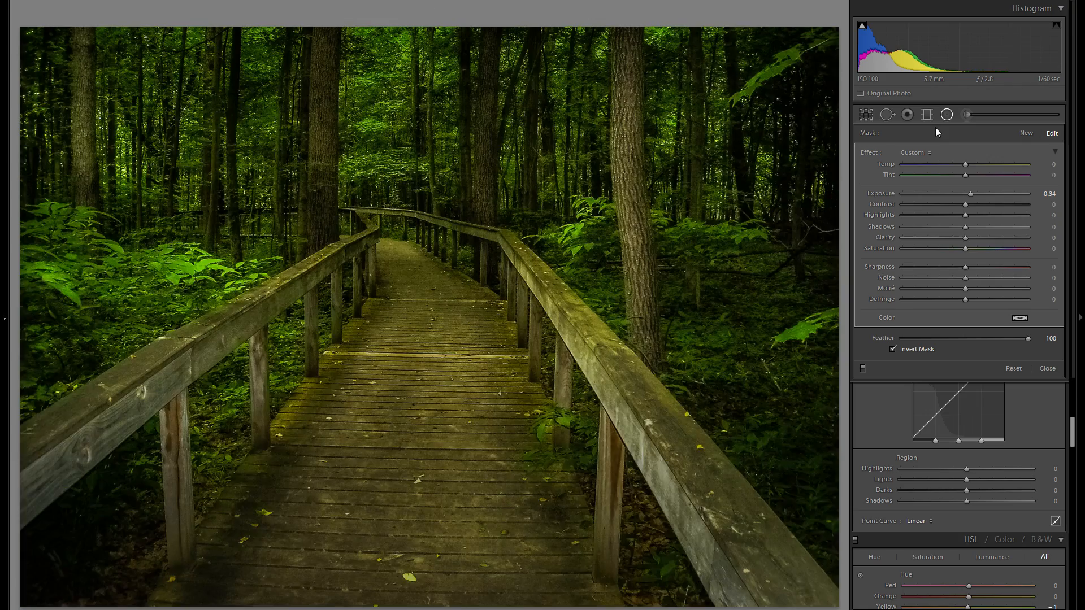
Close the Radial Filter tool and move to the next photo.
click(947, 116)
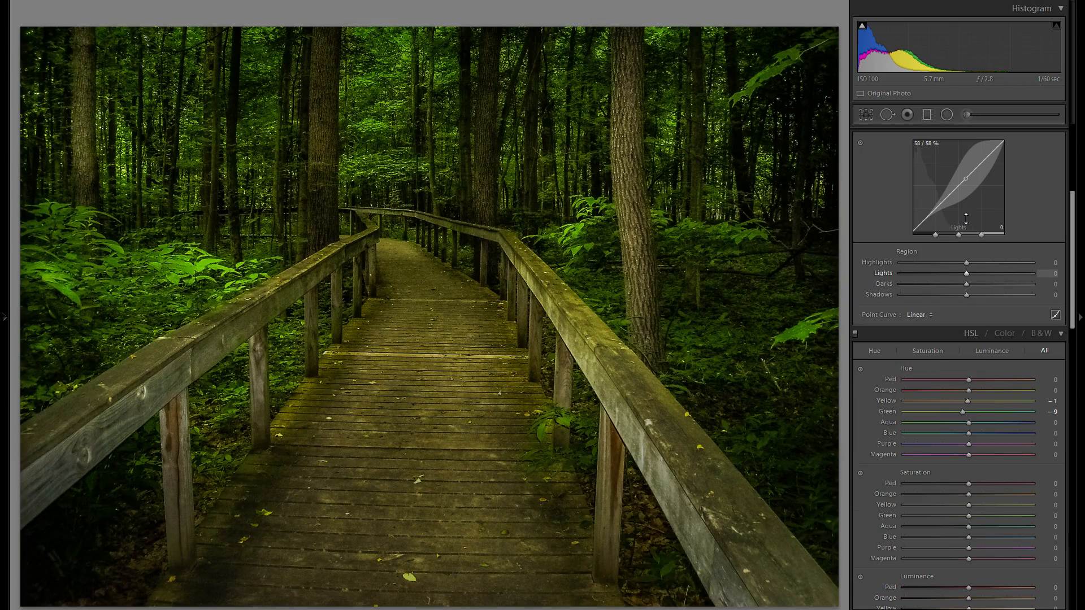
key(Right)
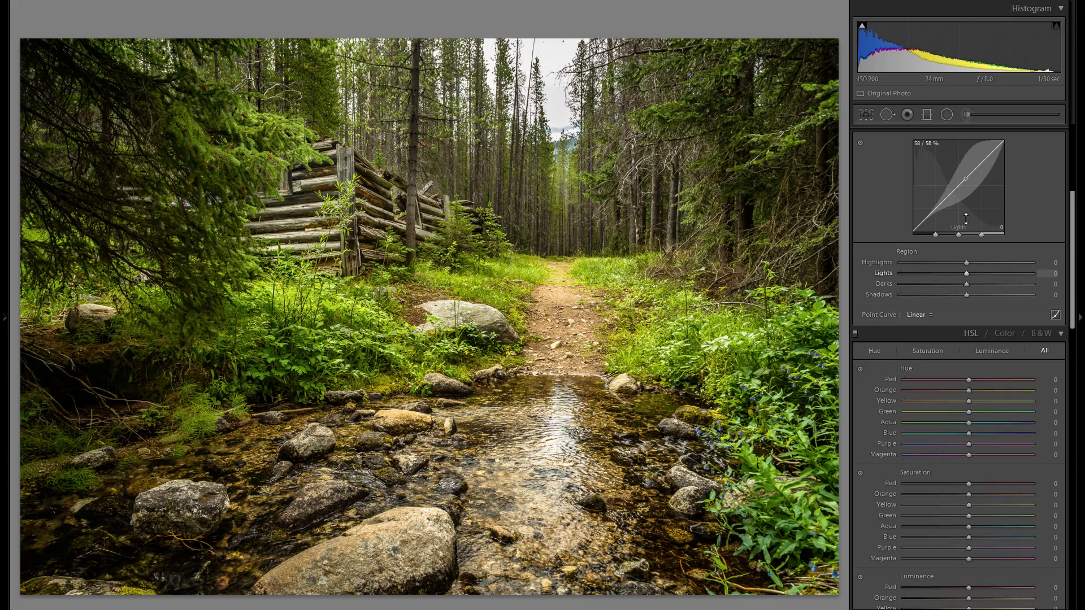
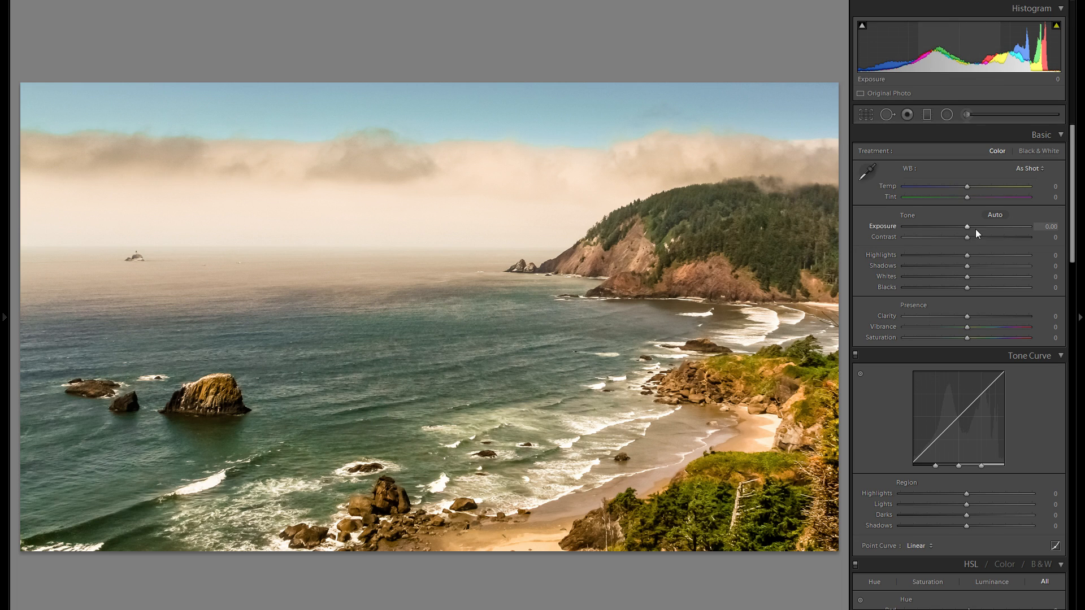
Set Highlights to -100 and Whites to +30 for the coastal photo.
drag(966, 255, 747, 255)
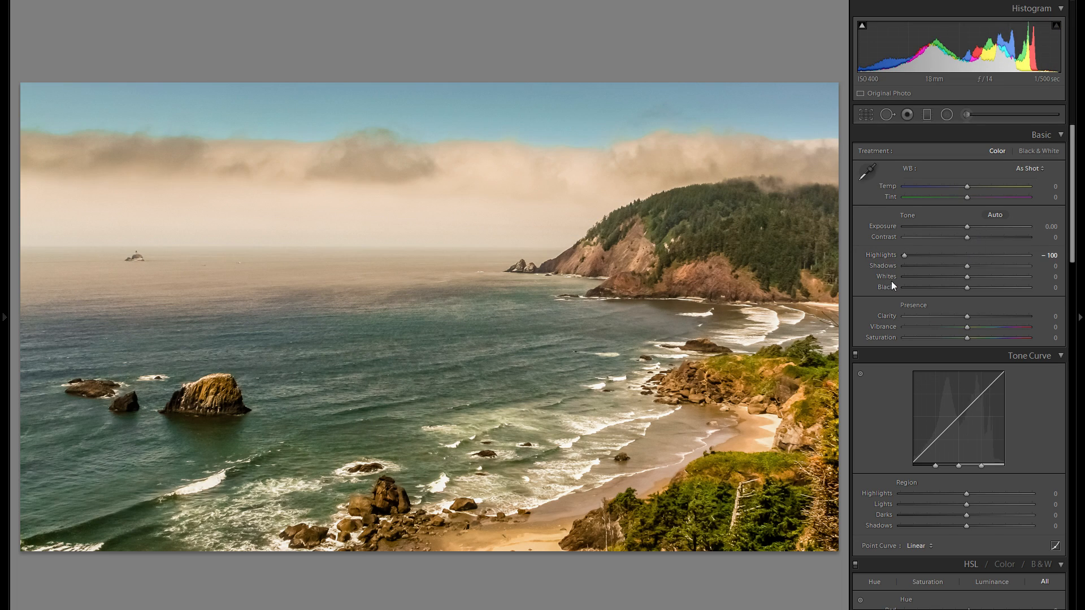
click(987, 276)
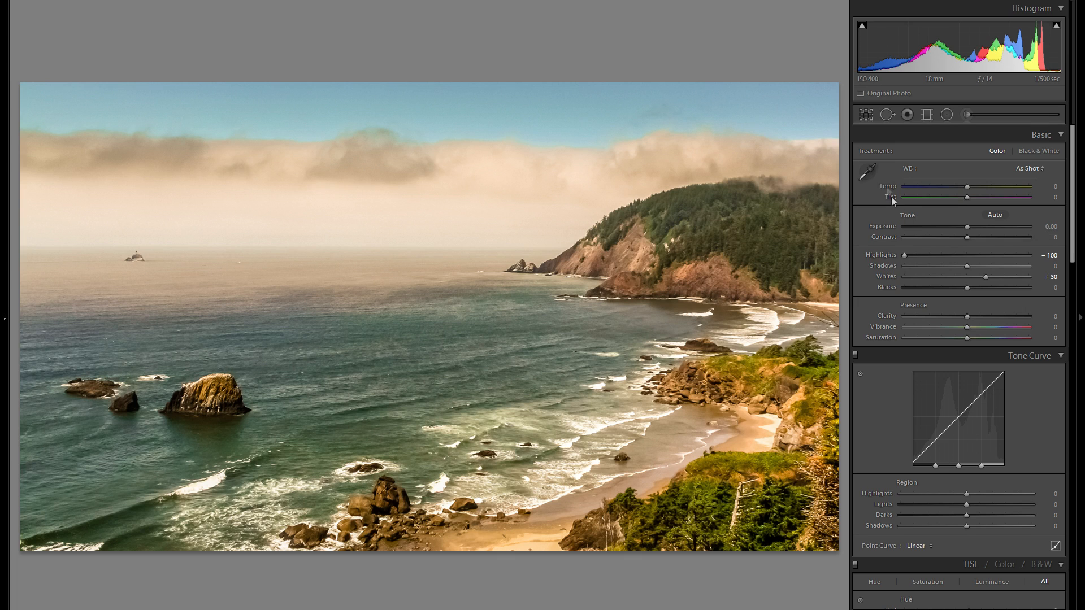
Set the white balance with the eyedropper by sampling a neutral spot in the surf.
click(870, 173)
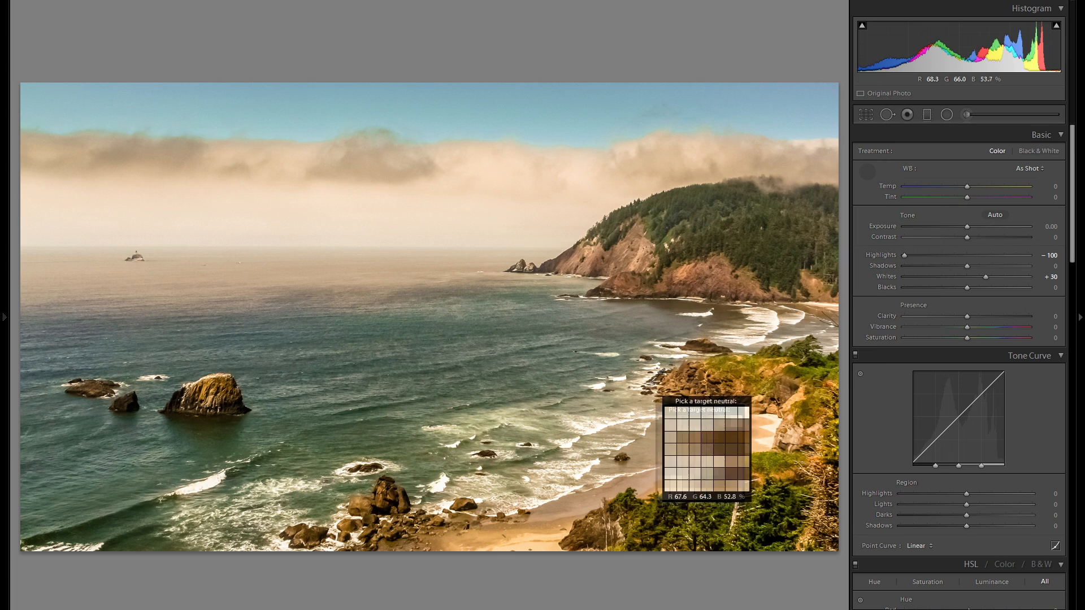
click(600, 421)
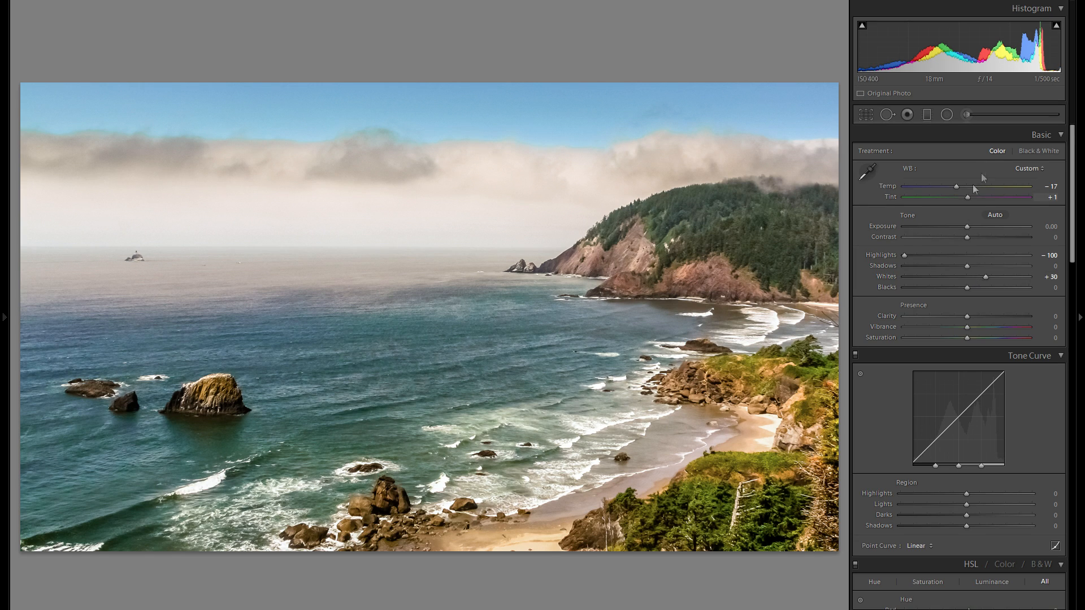
click(967, 115)
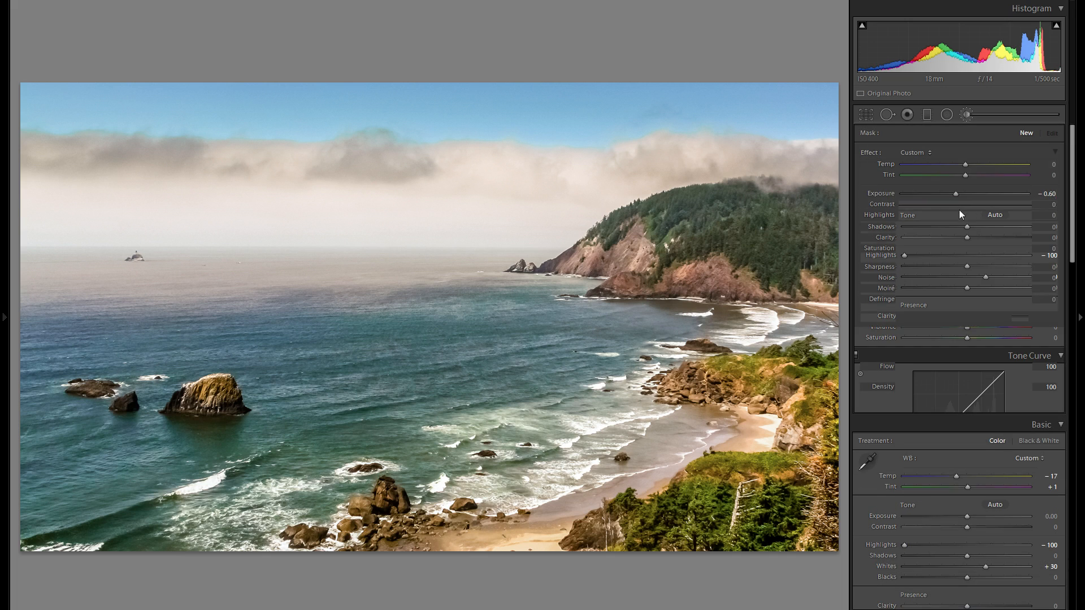
mouse_move(821, 160)
mouse_down()
mouse_move(826, 416)
mouse_move(813, 511)
mouse_move(642, 565)
mouse_up()
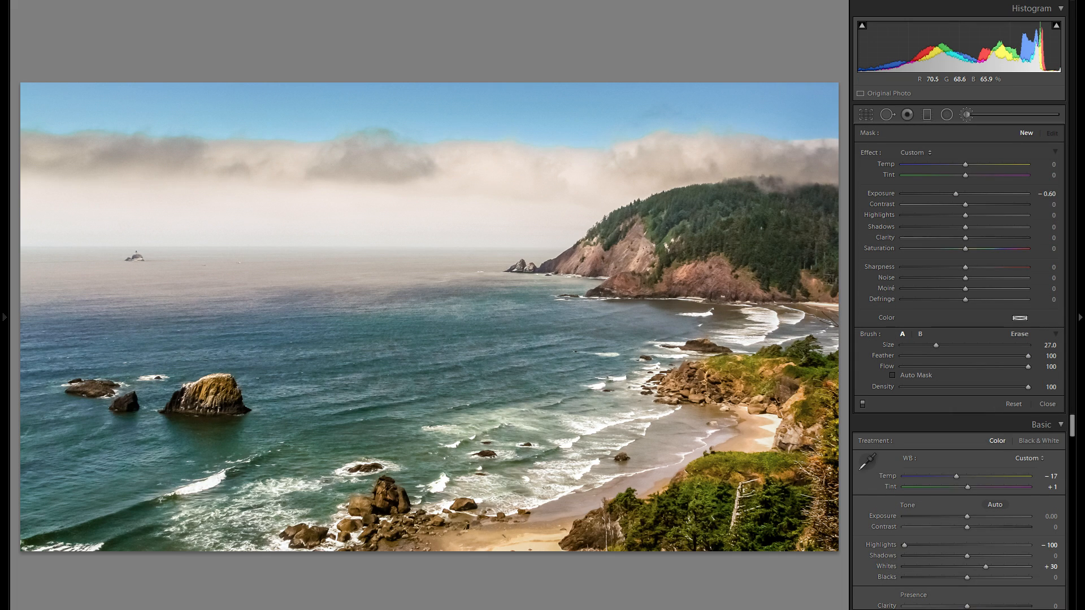
click(961, 112)
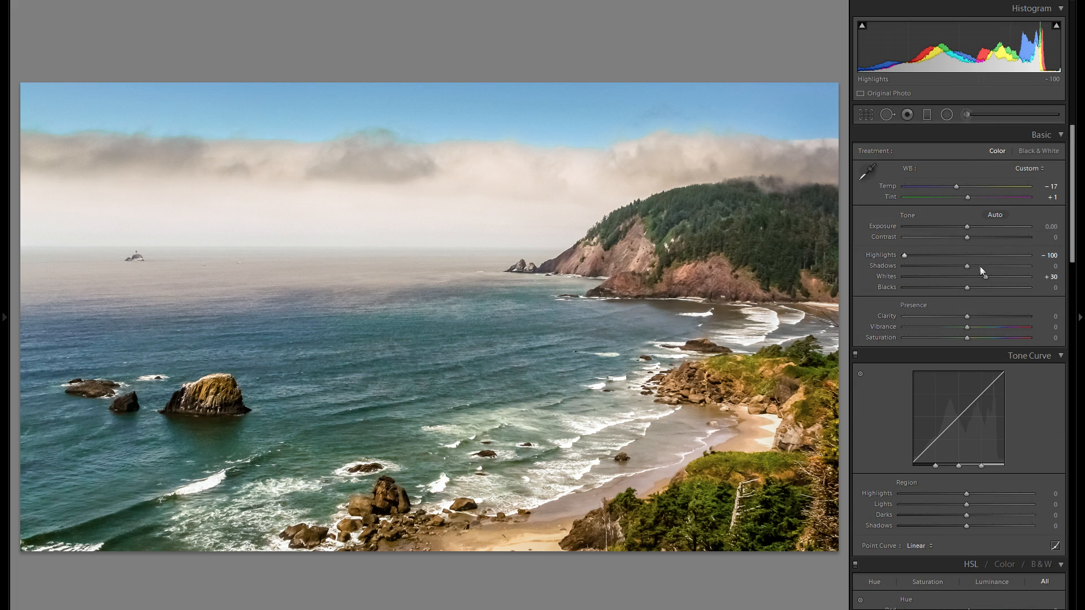
Use HSL targeted adjustment on the sky to set Hue Aqua +4, Blue +33 and Saturation Aqua +2, Blue +18.
scroll(978, 264, down, 5)
click(859, 368)
drag(488, 108, 488, 83)
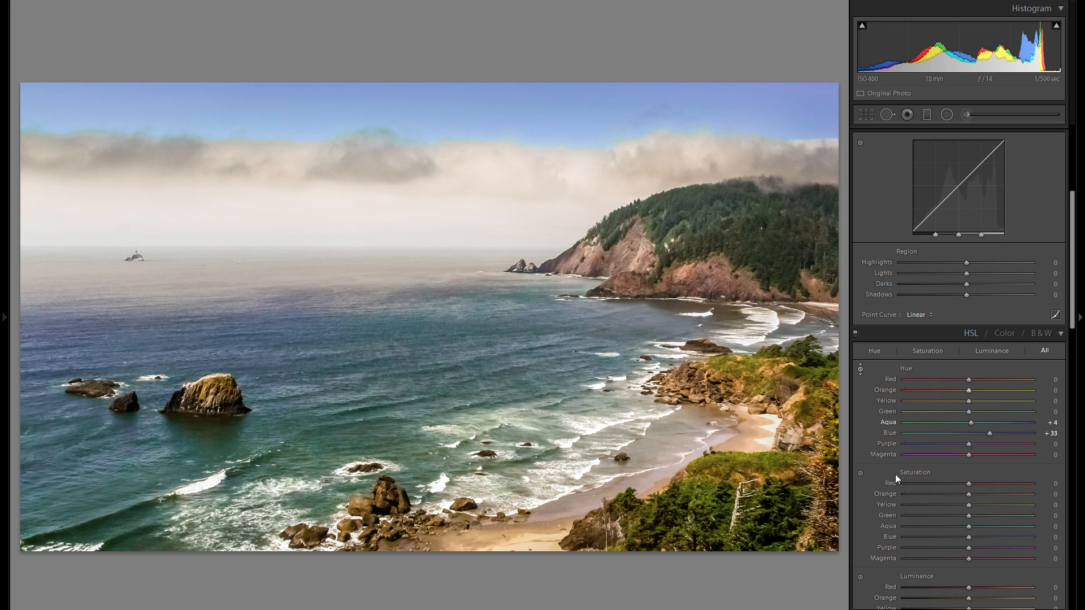
click(860, 474)
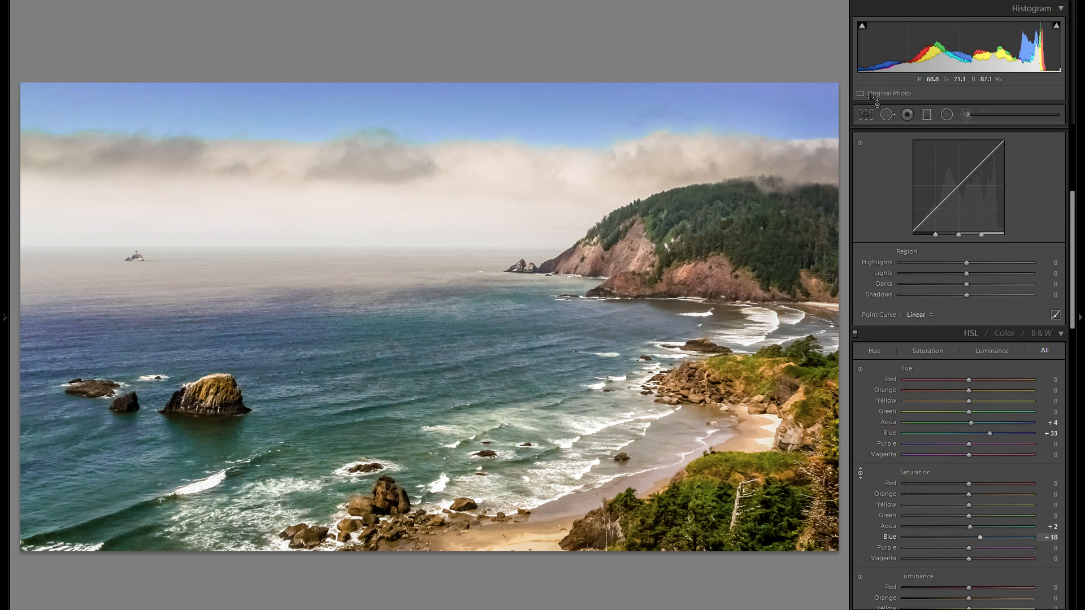
Reset the white balance Temp slider to 0.
scroll(996, 335, up, 3)
scroll(996, 335, up, 3)
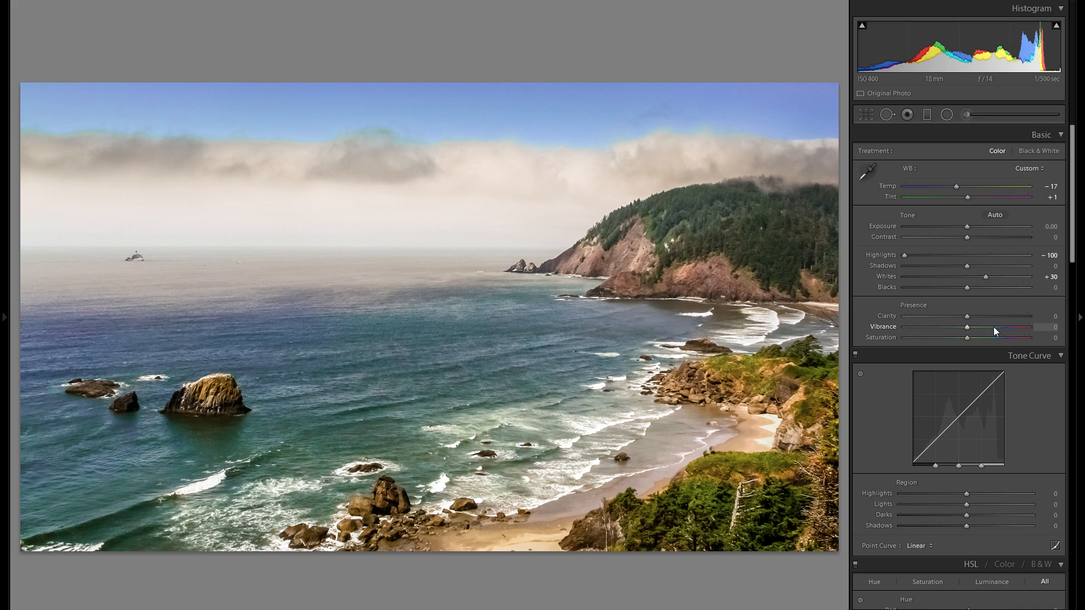
double_click(888, 184)
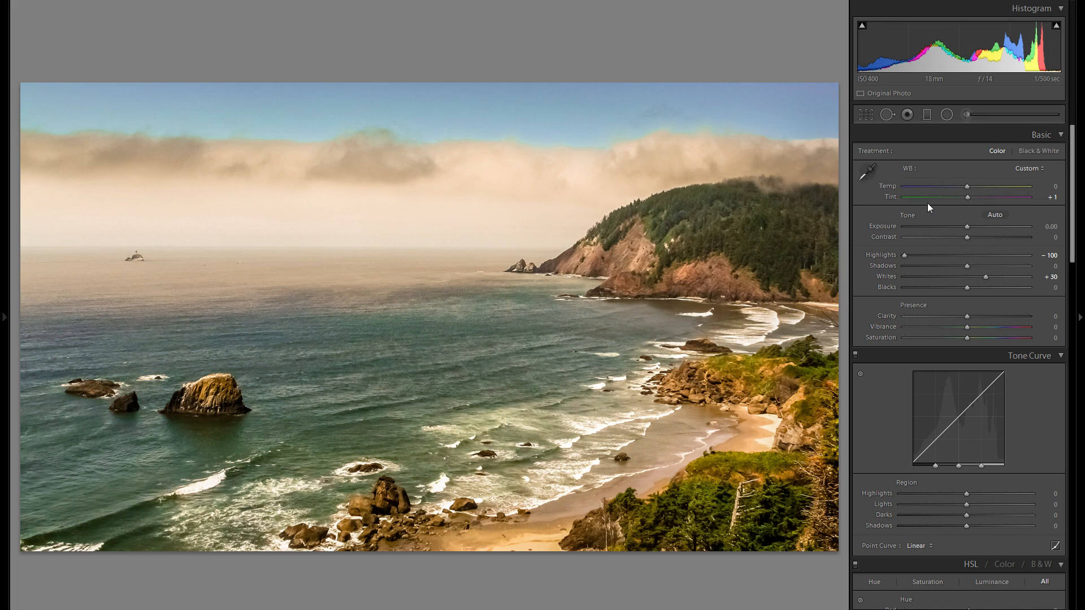
Move to the next photo, the blue hot spring, and set its Highlights to -100.
key(Right)
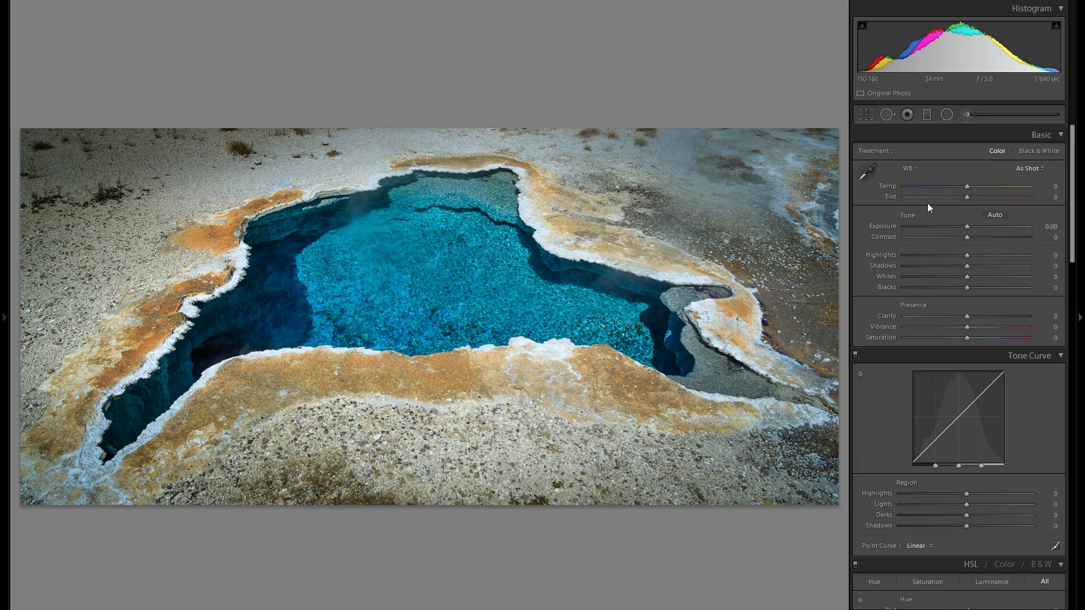
drag(967, 255, 904, 255)
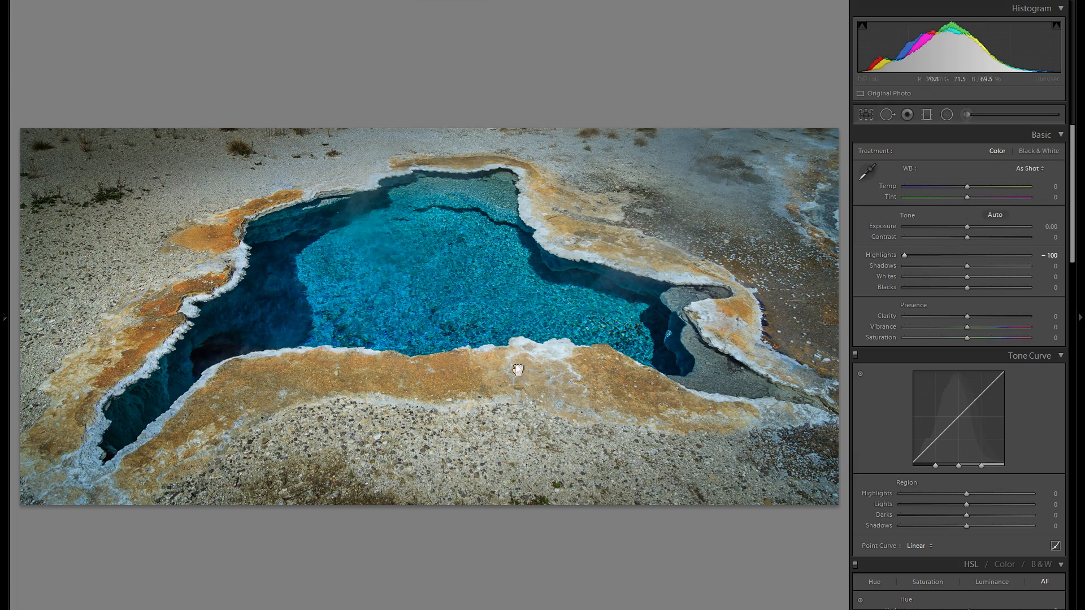
click(518, 370)
click(966, 255)
drag(966, 255, 904, 255)
click(524, 289)
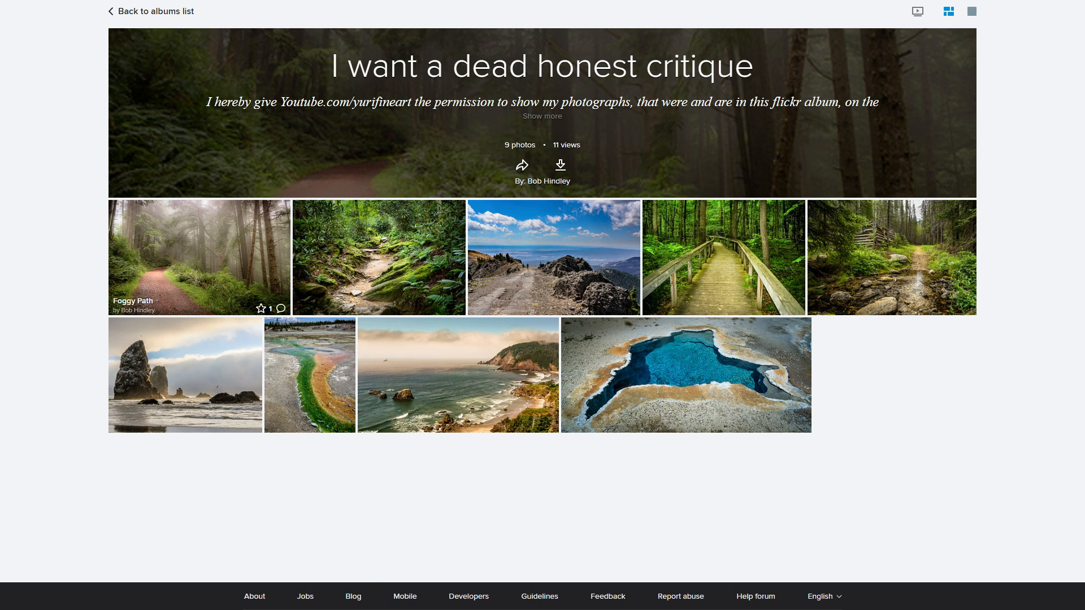
Switch to the Flickr album, open the Foggy Path photo to view it, and return to the album.
click(200, 258)
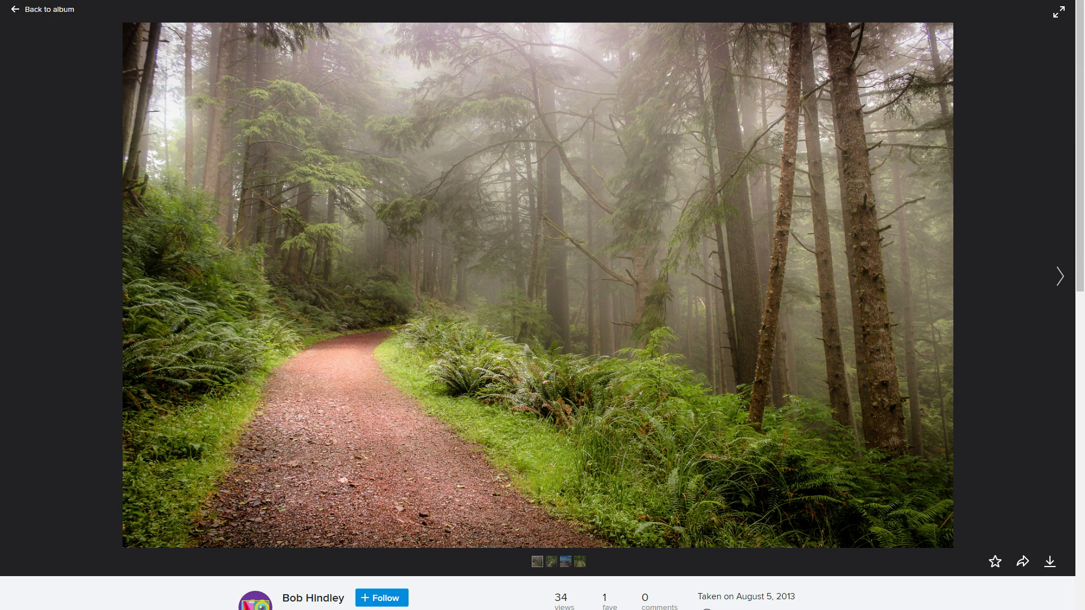
key(alt+Left)
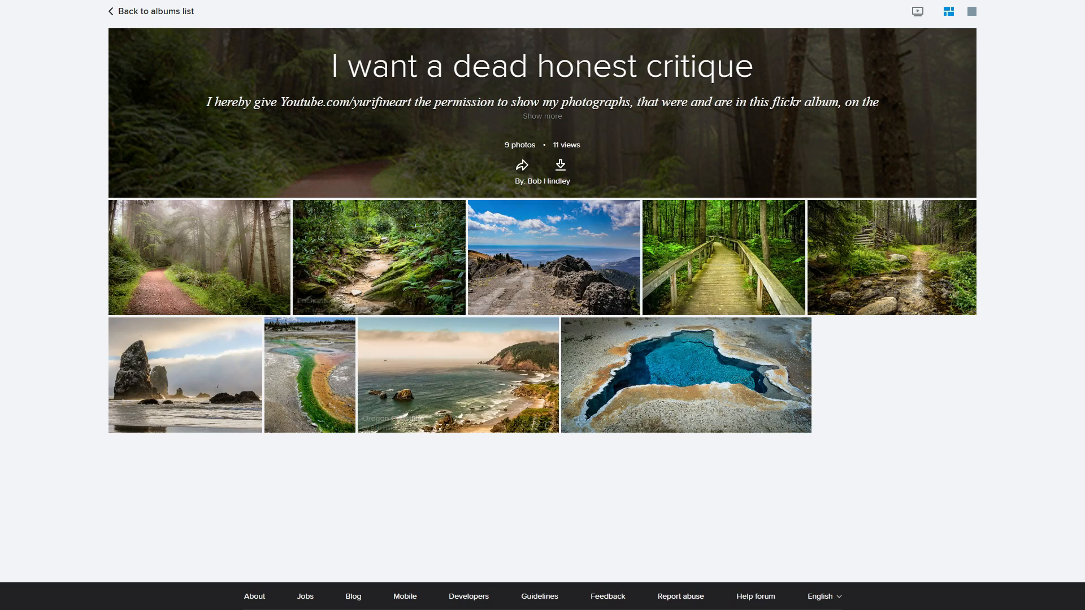